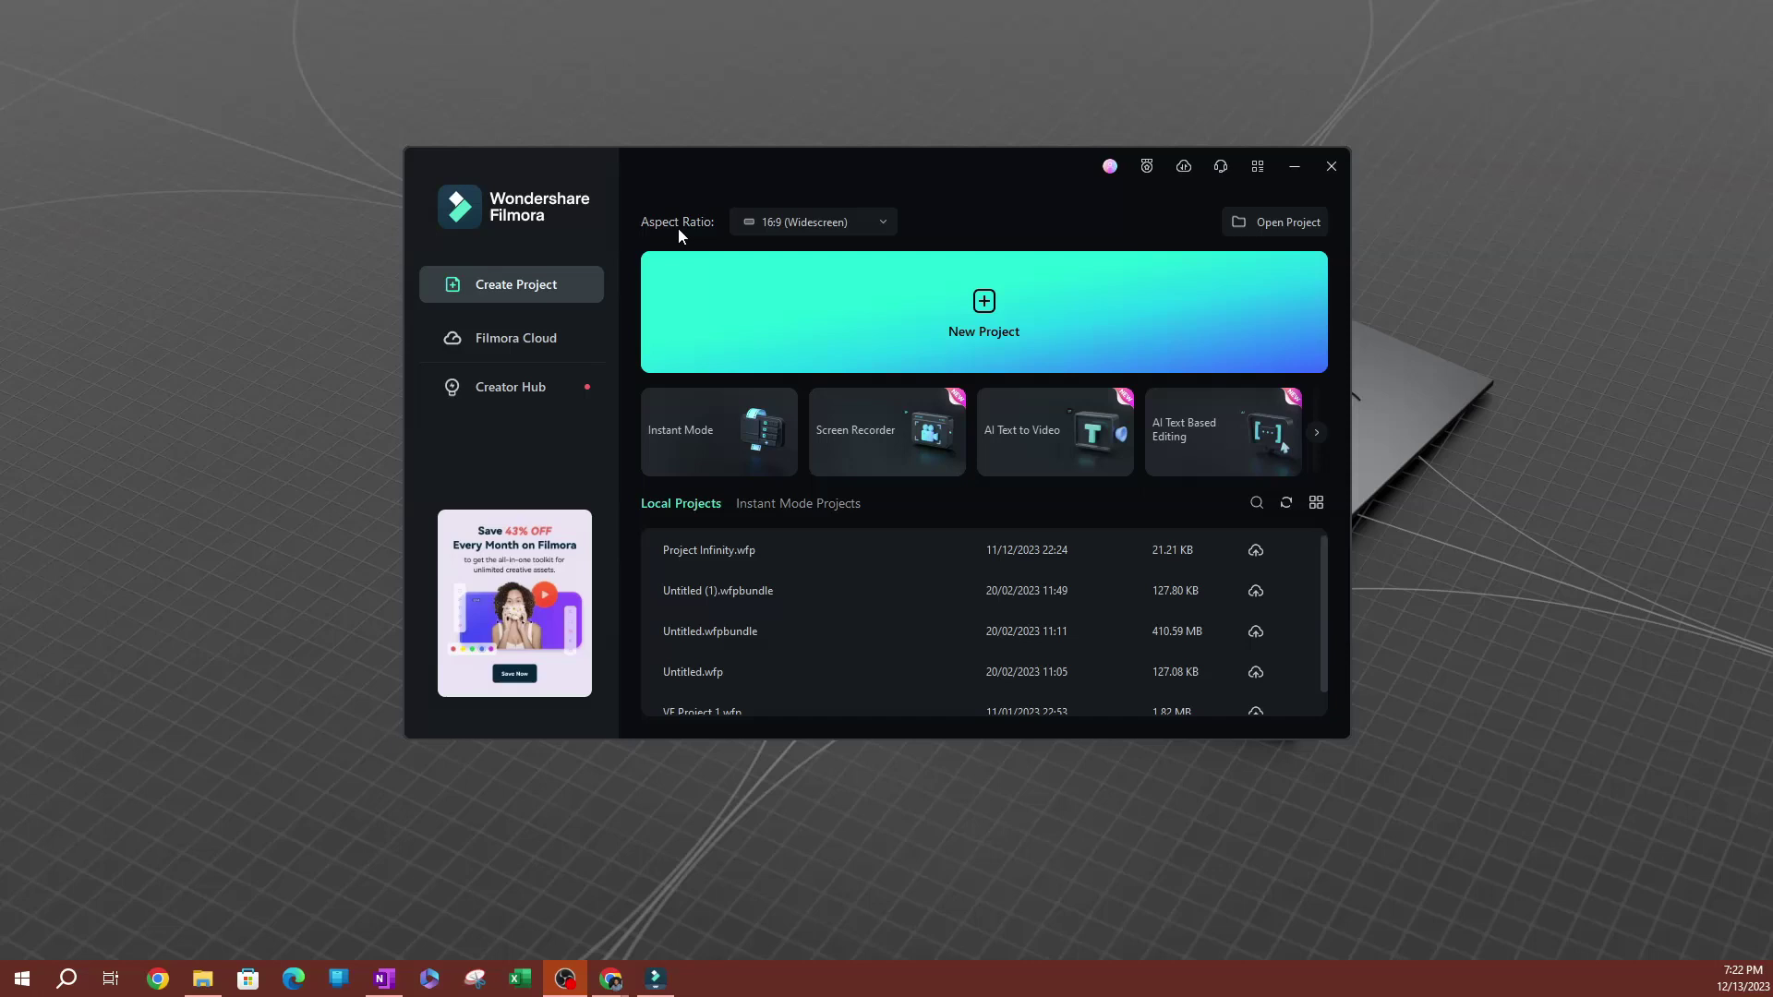
Choose 1:1 (Instagram) as the new project's aspect ratio on the launcher.
left_click(804, 224)
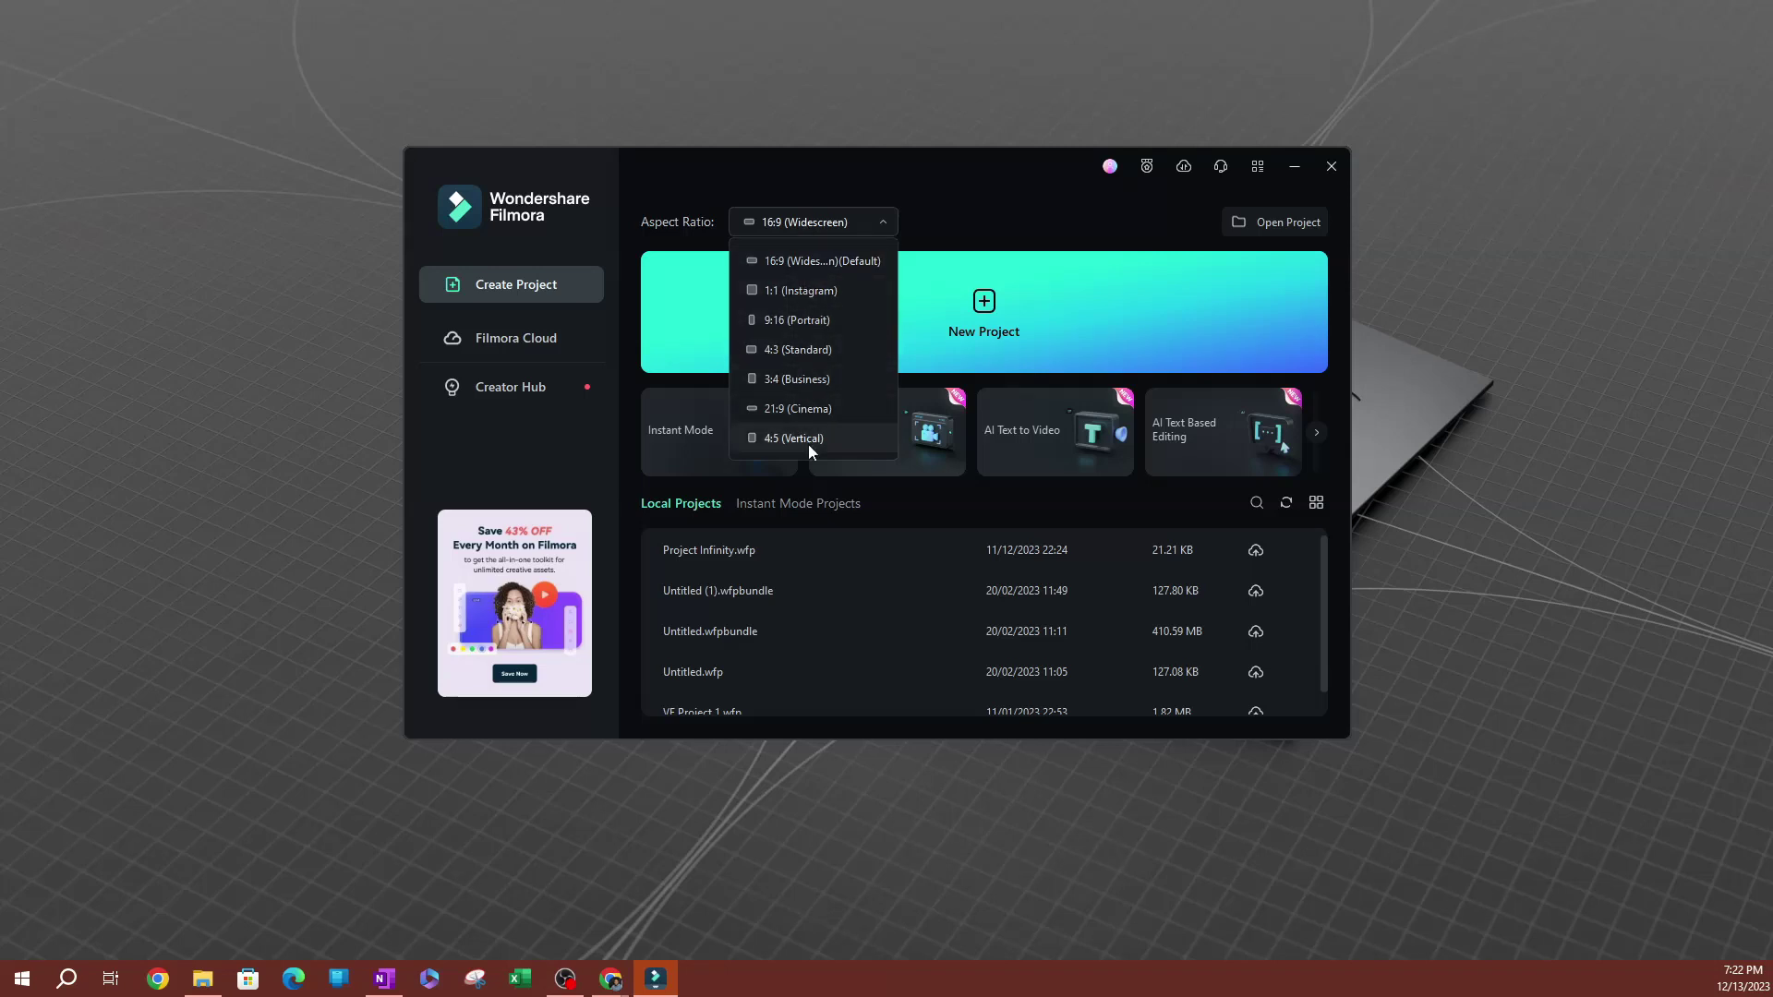
left_click(815, 290)
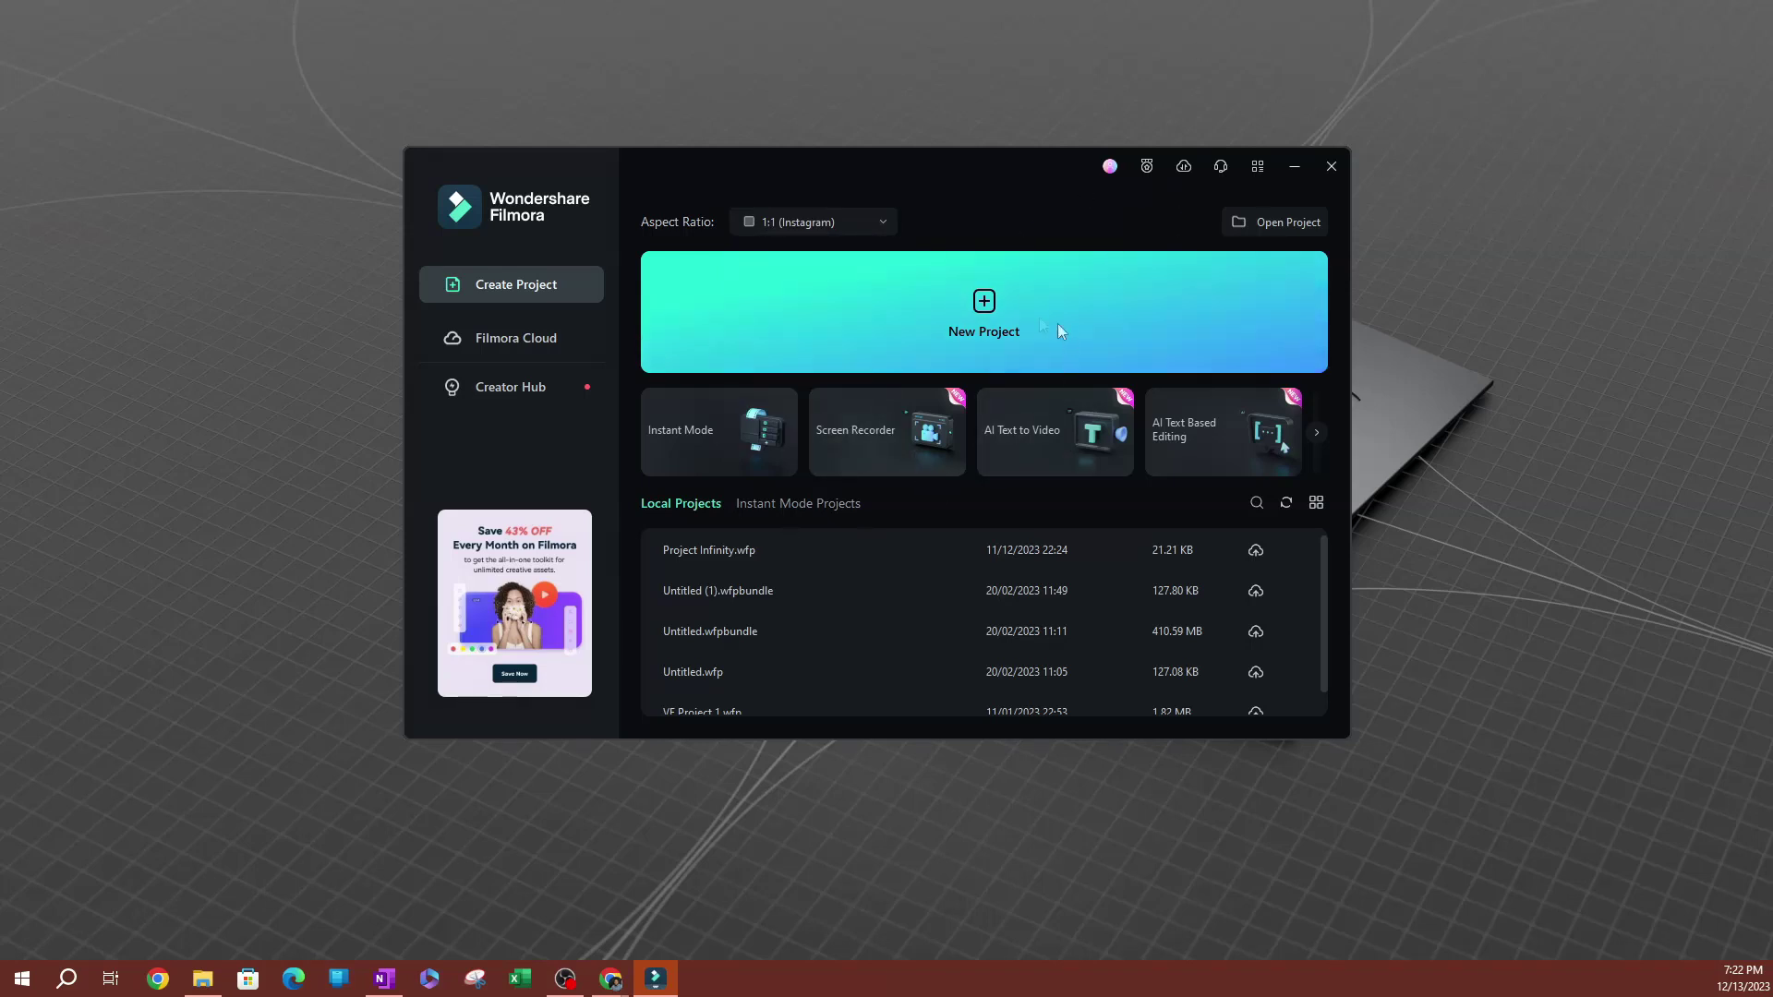
Create a new 1080x1080 project and switch the workspace to the Short Video layout.
left_click(985, 332)
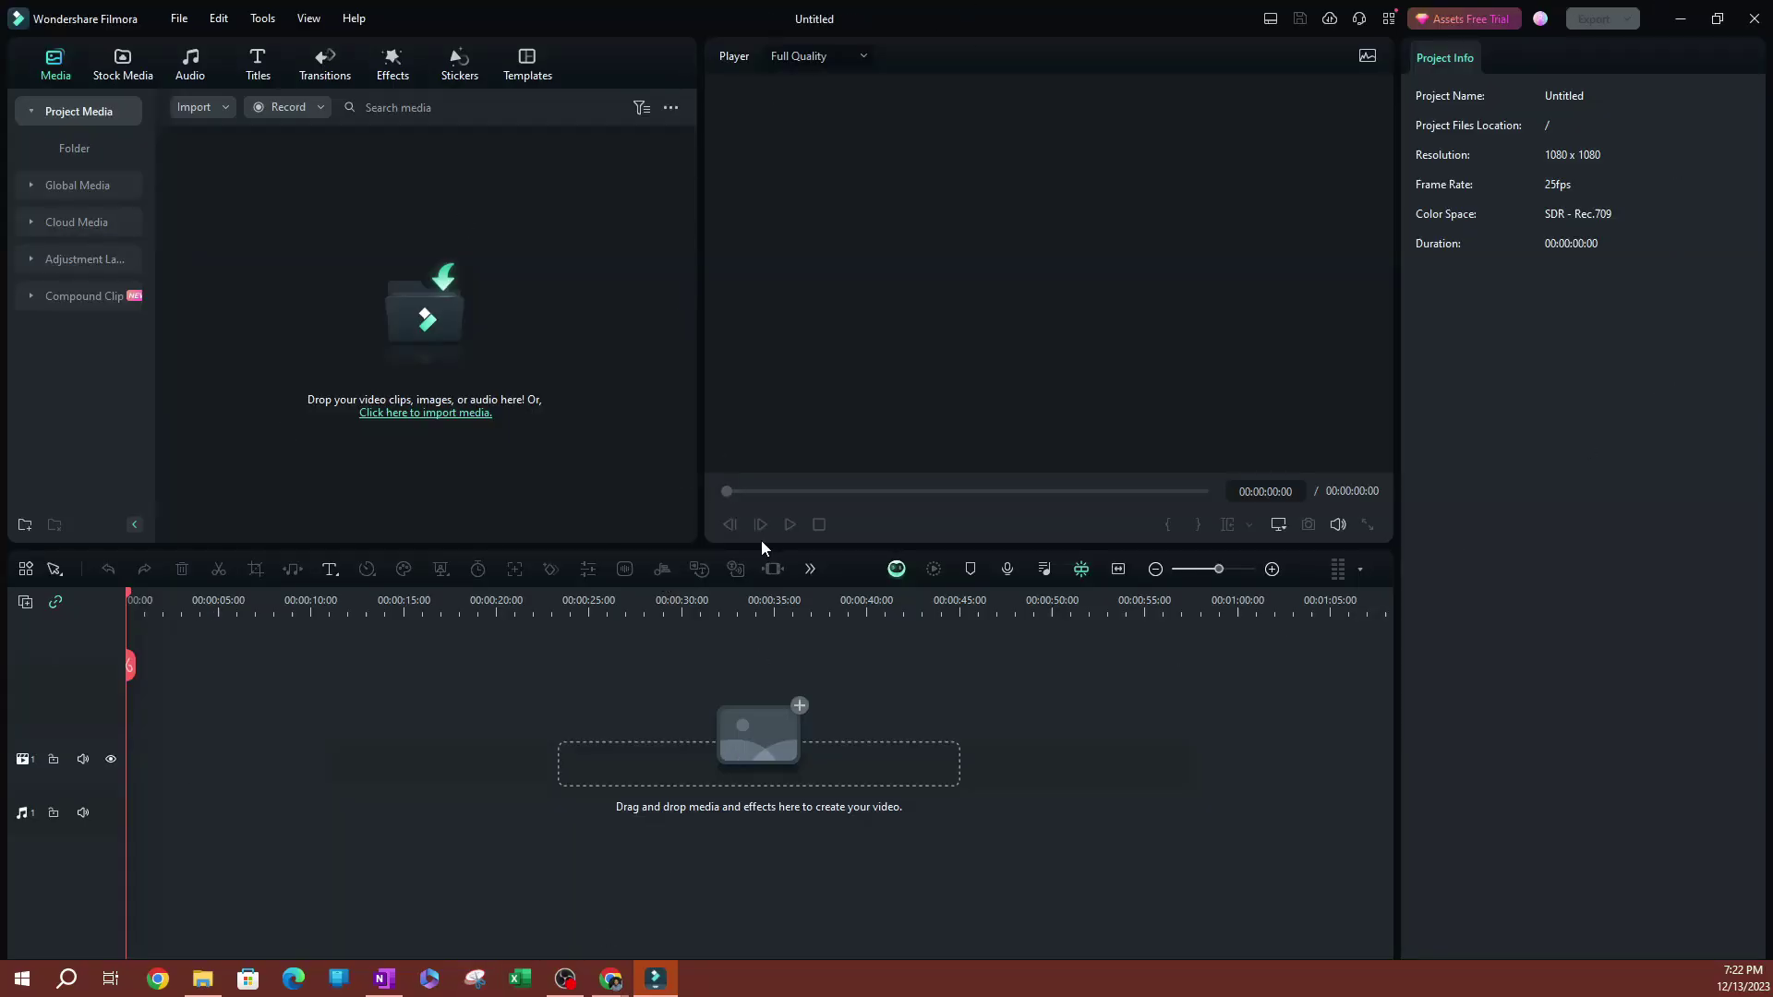
left_click(1270, 20)
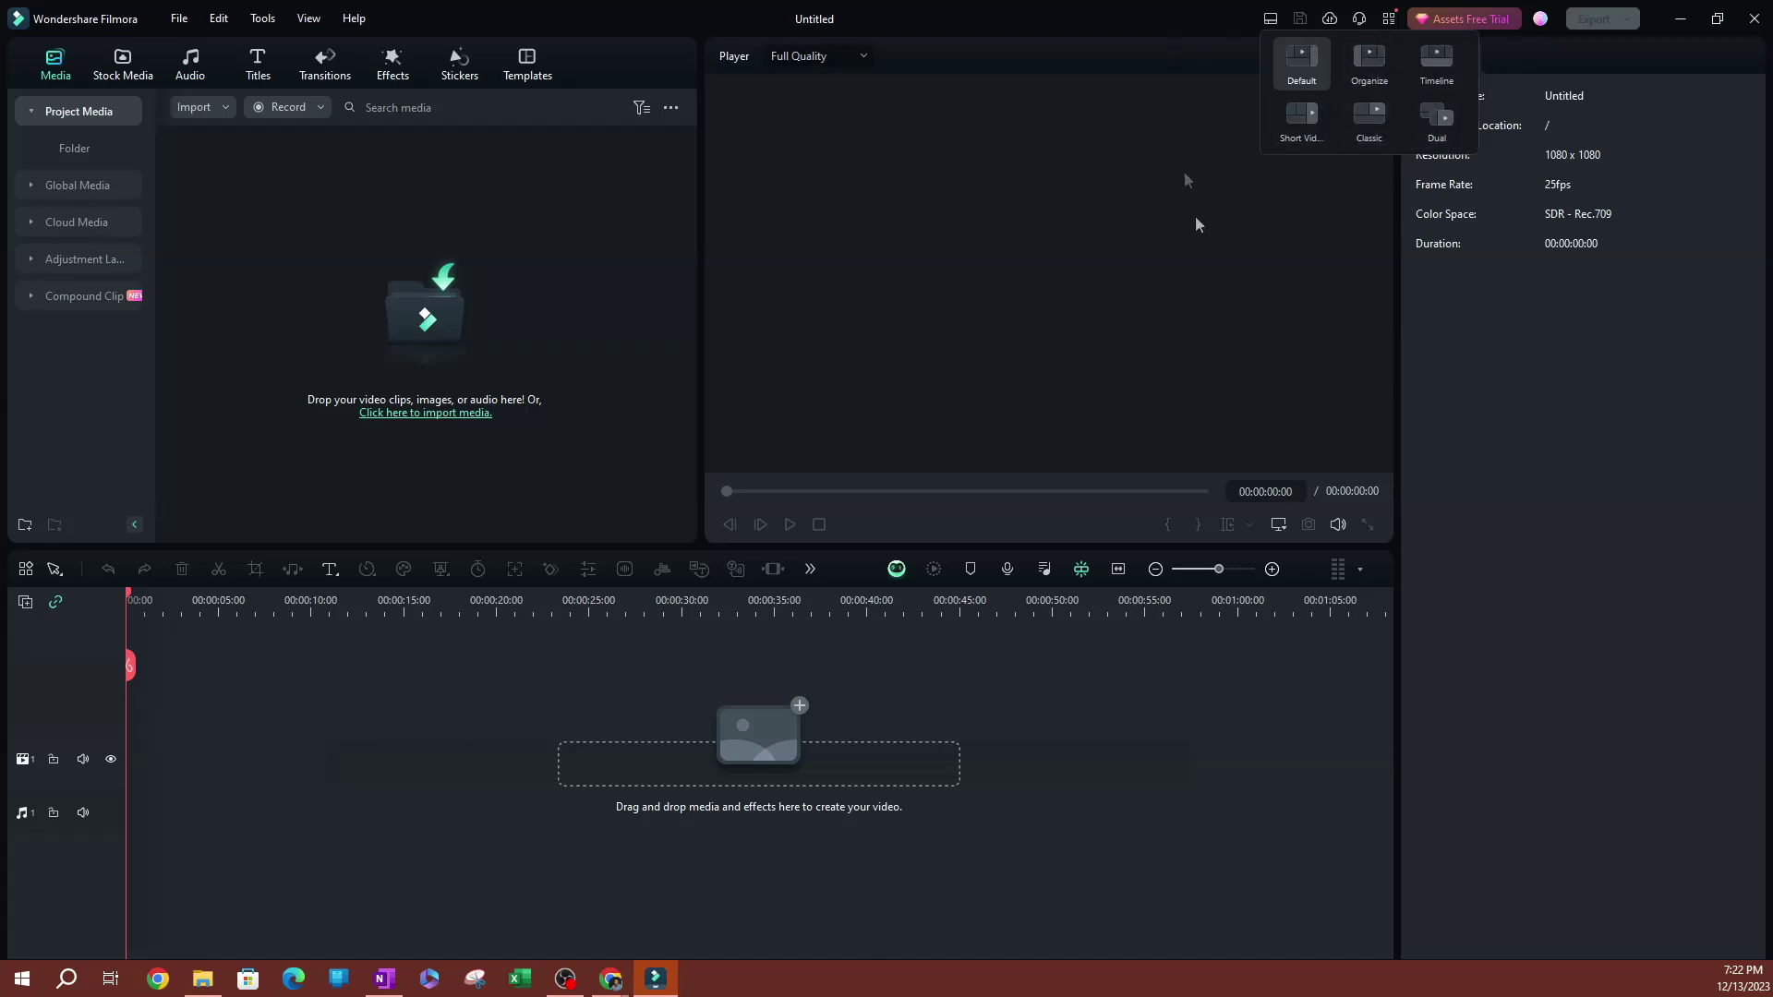
left_click(1302, 116)
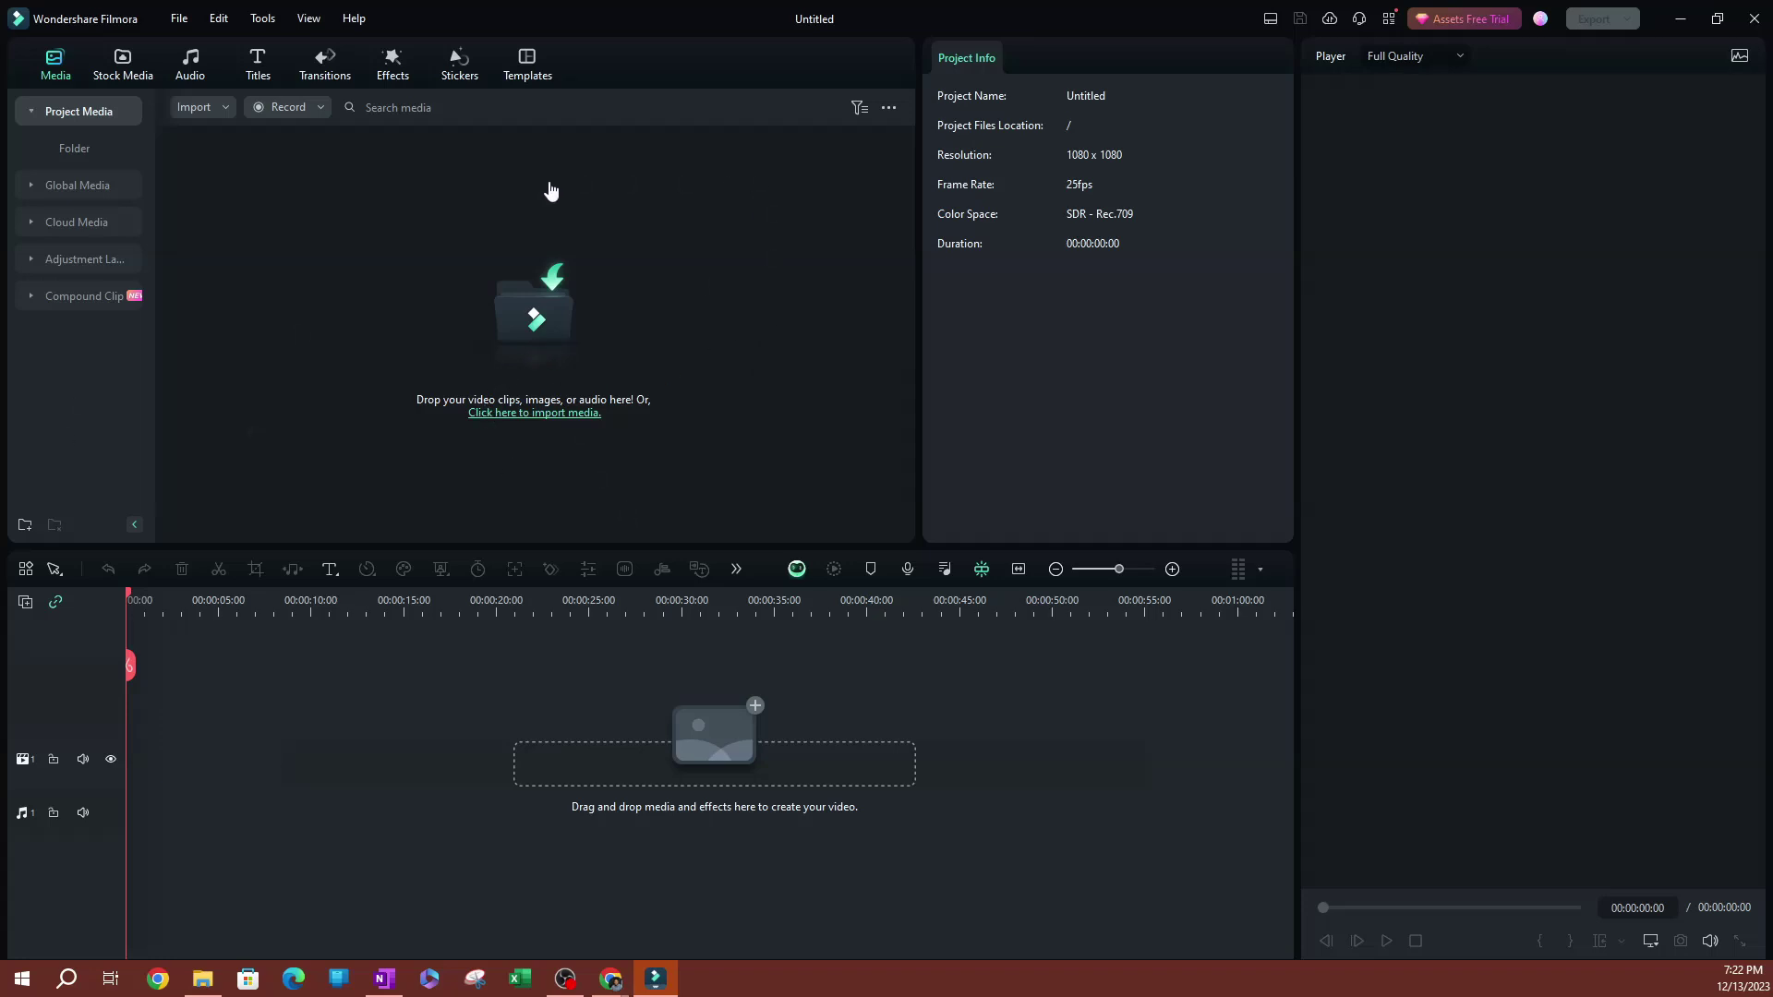
left_click(170, 21)
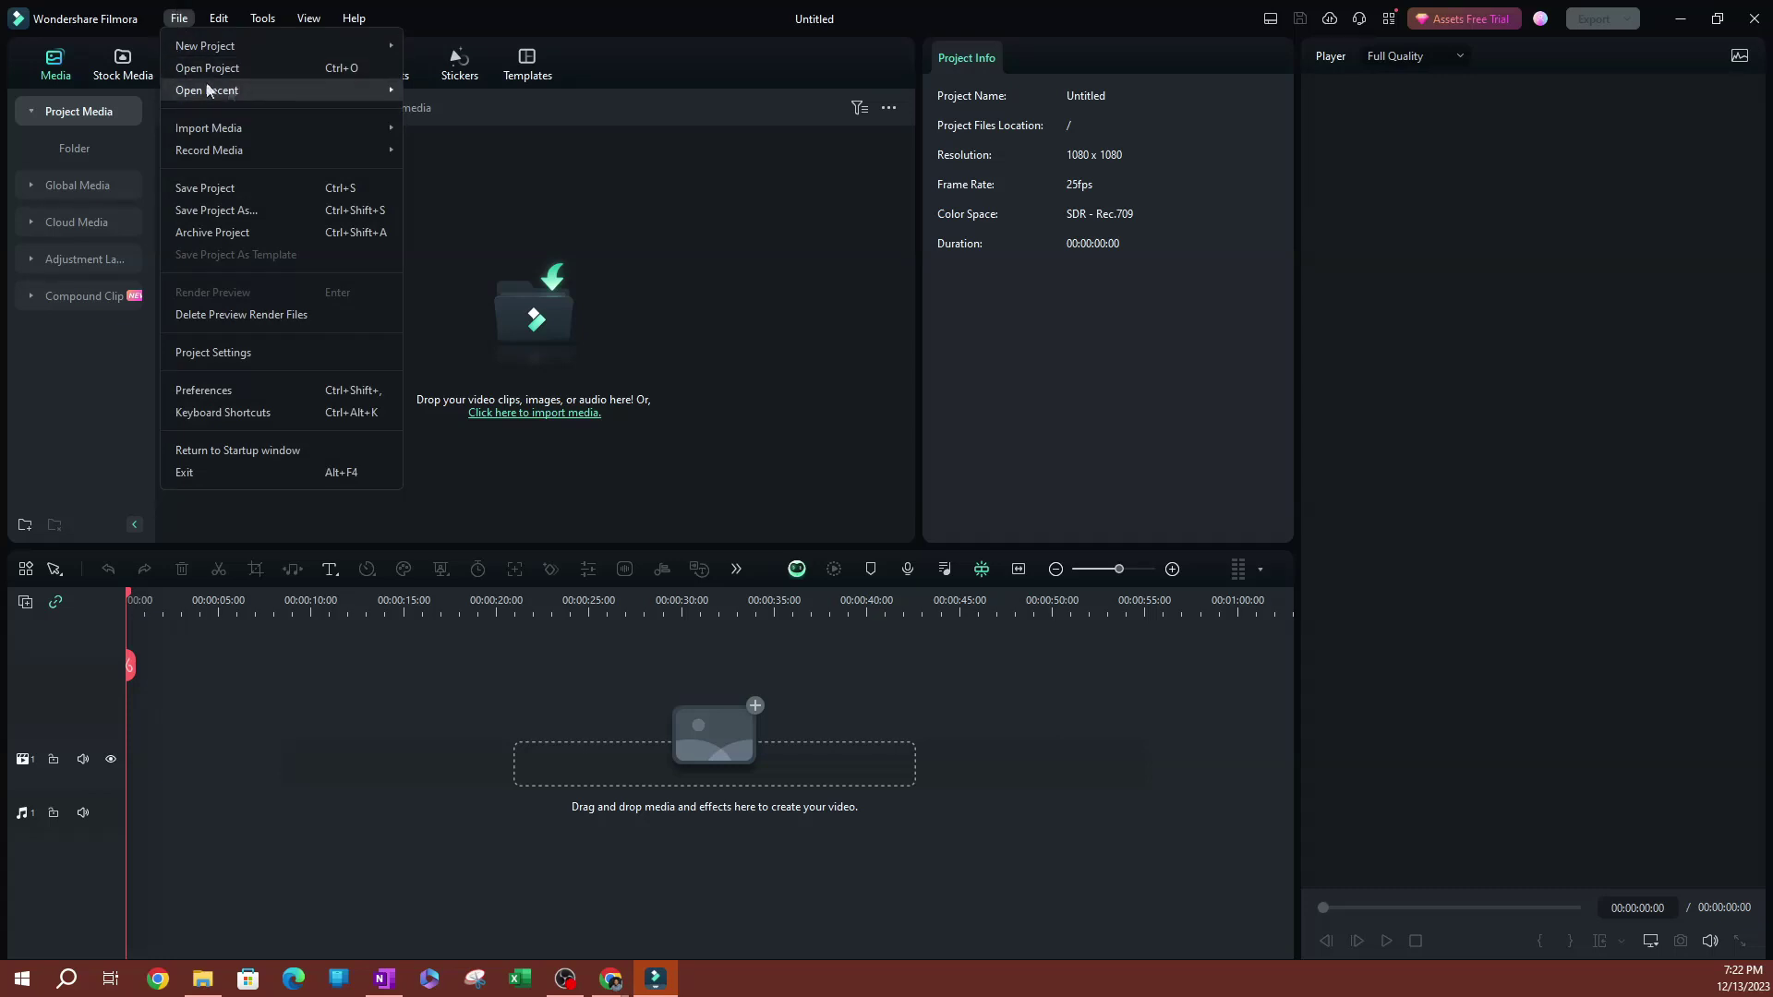
left_click(242, 356)
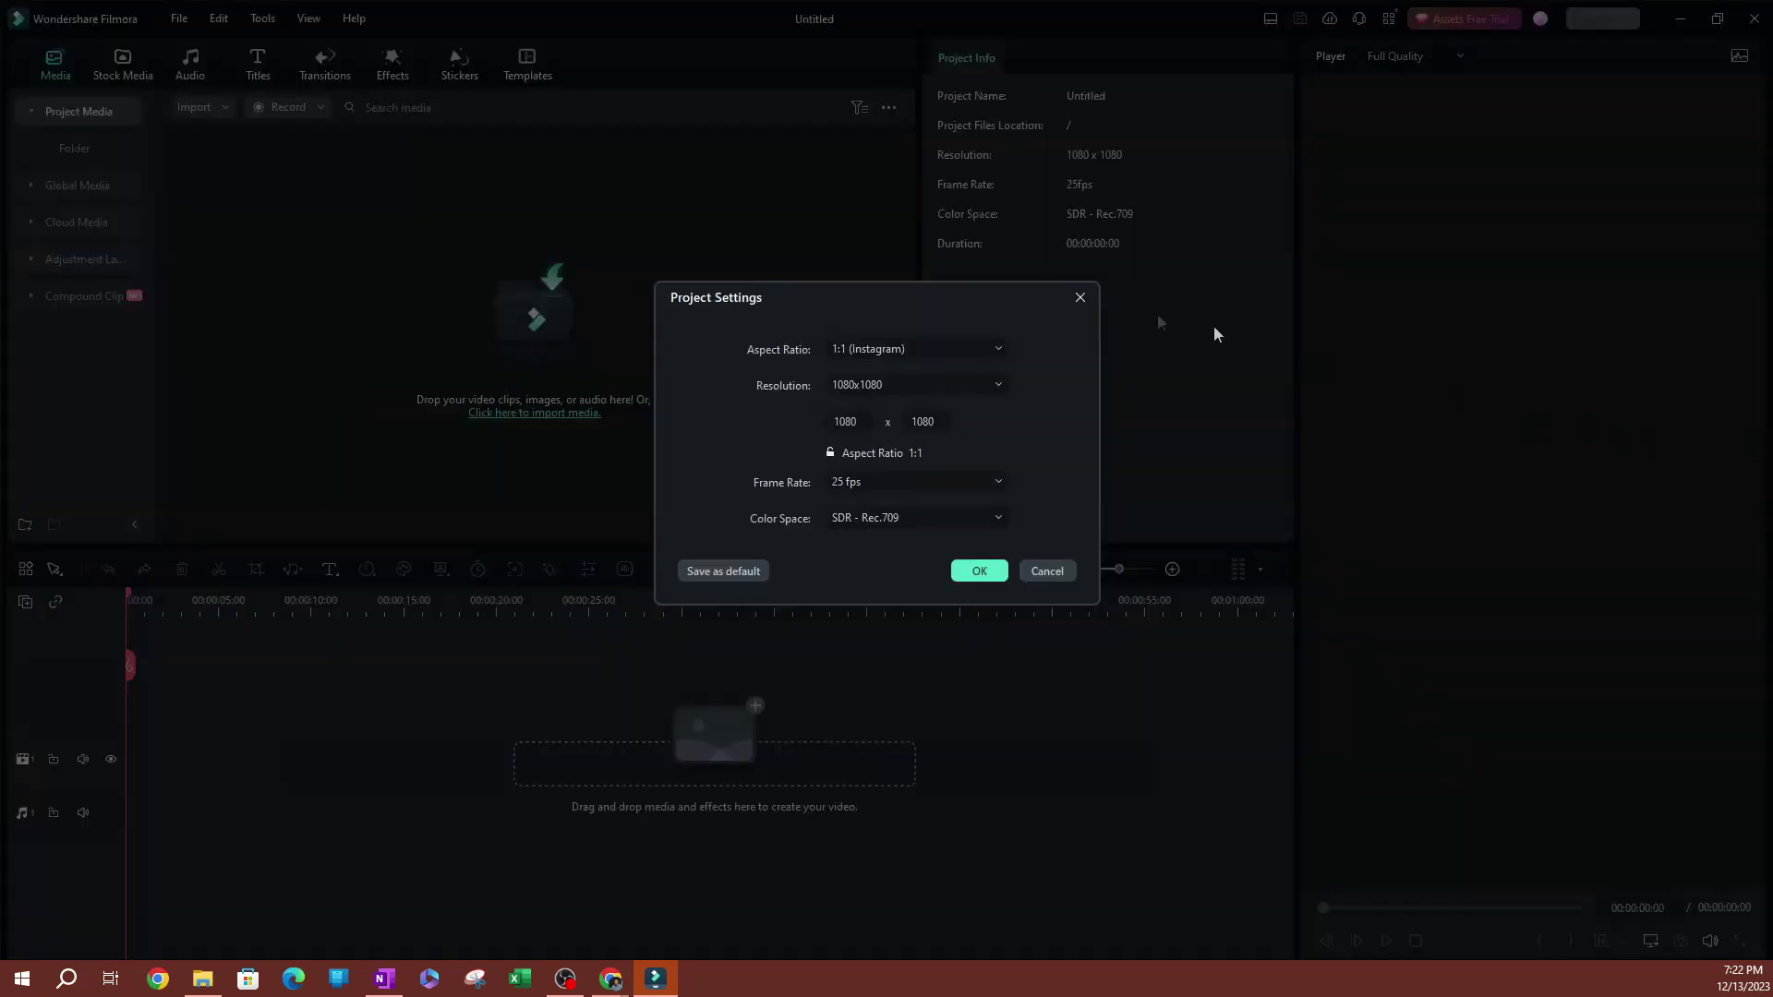
Set Project Settings to 60 fps with SDR - Rec.709 colour space, then reopen them to verify.
left_click_drag(910, 301, 540, 134)
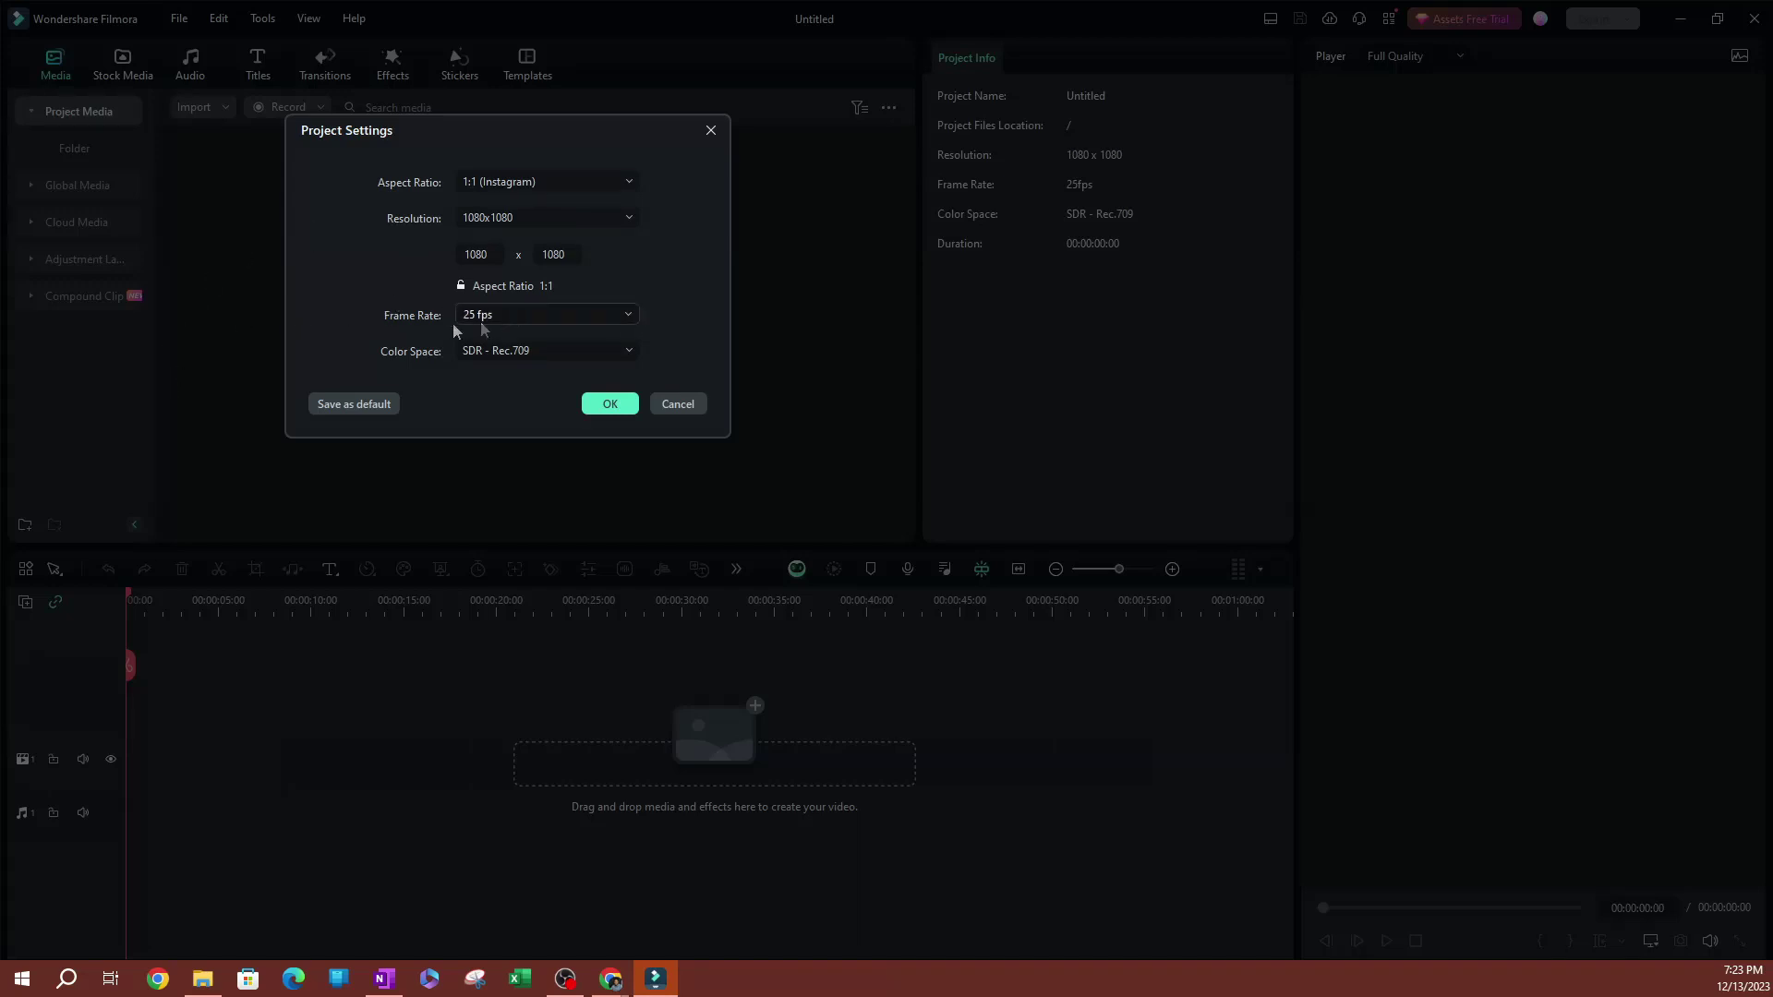
left_click(515, 314)
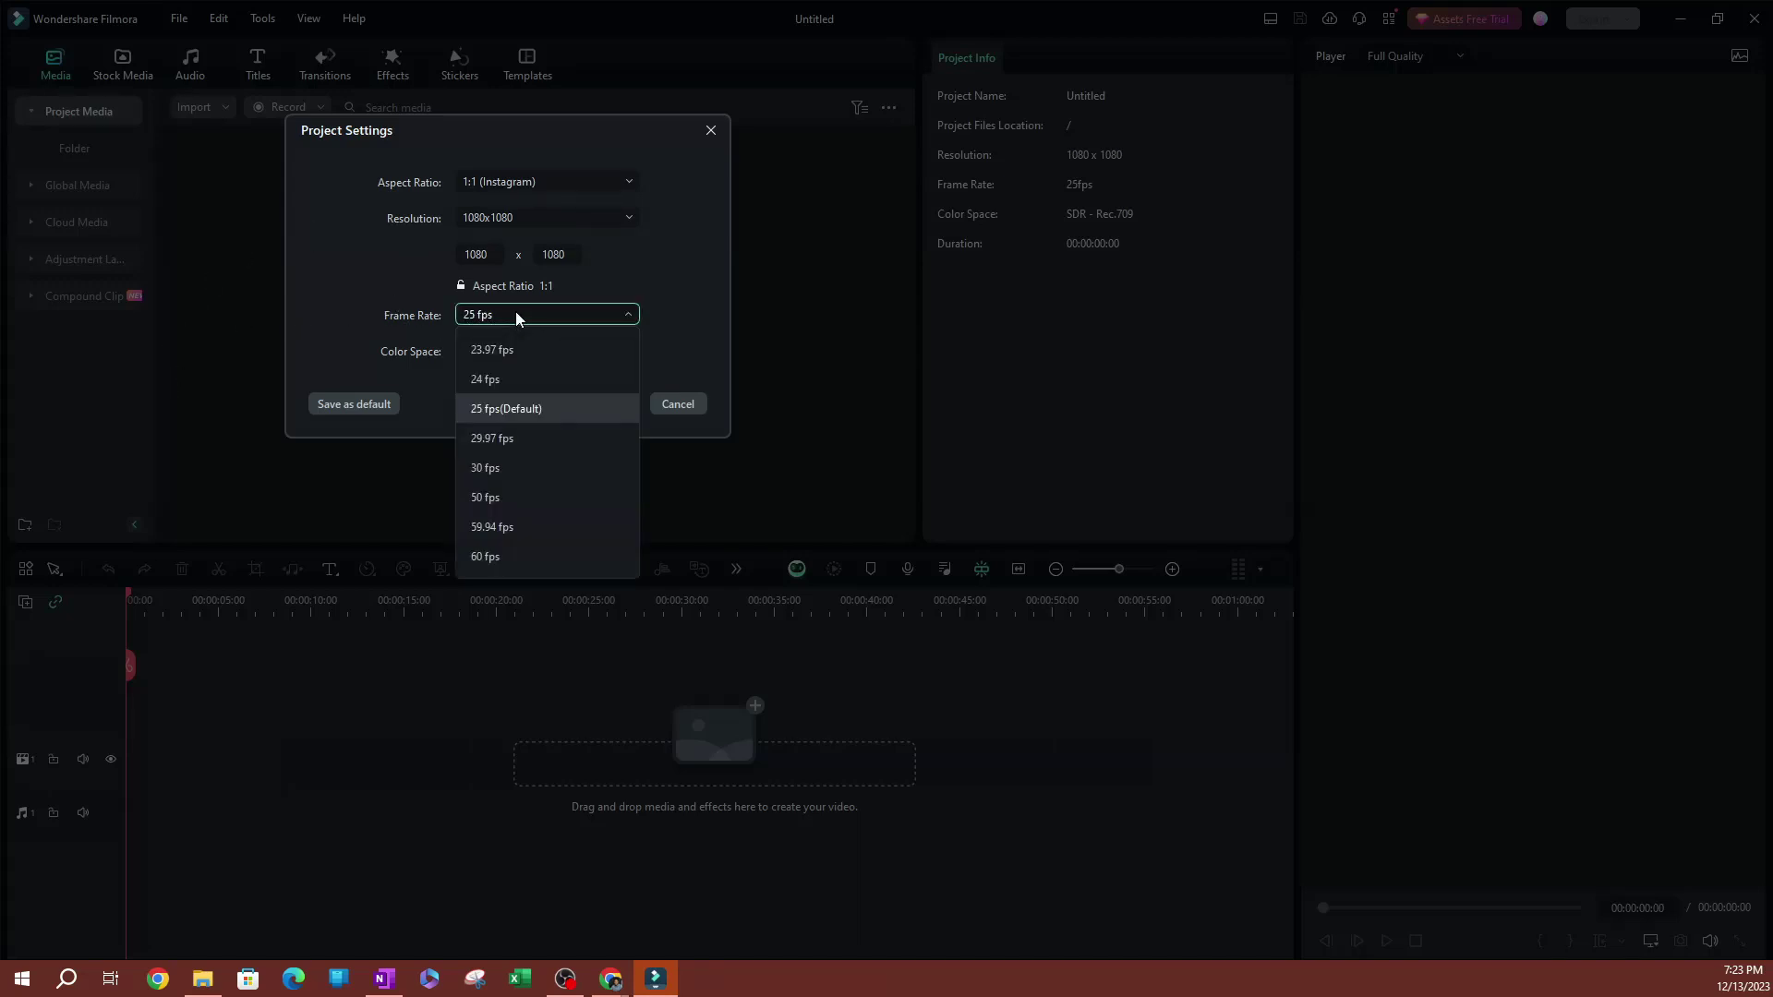
left_click(486, 468)
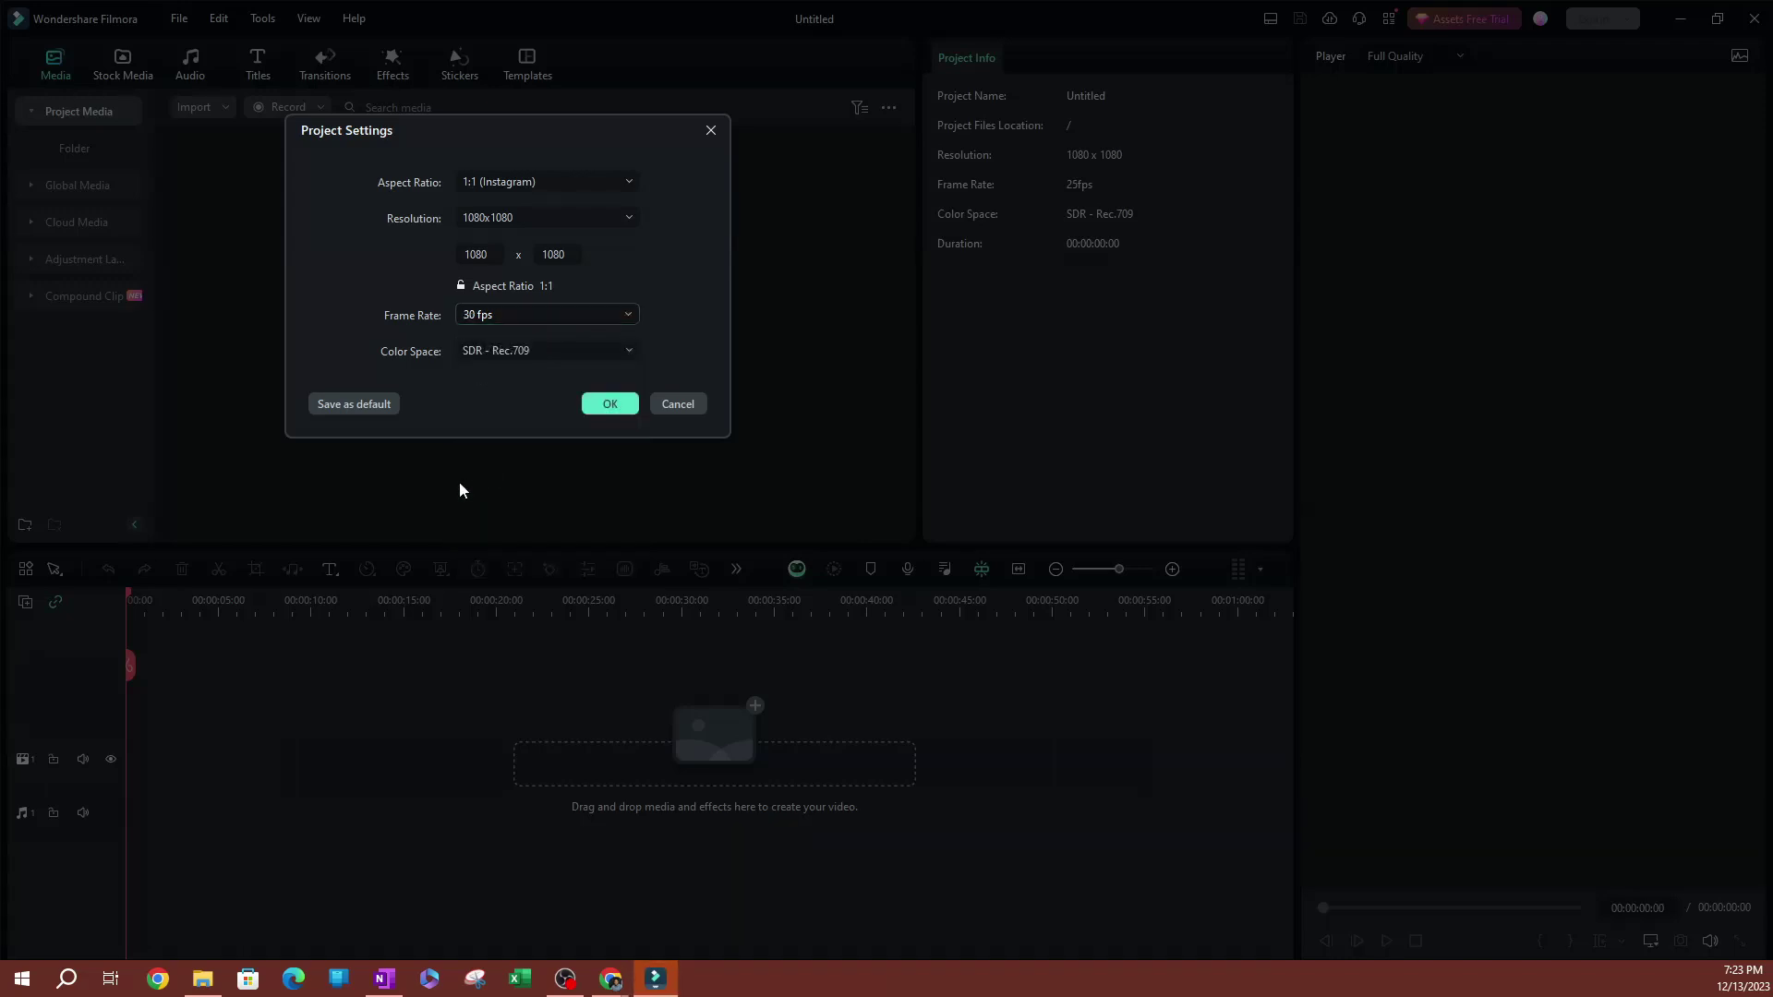
left_click(475, 319)
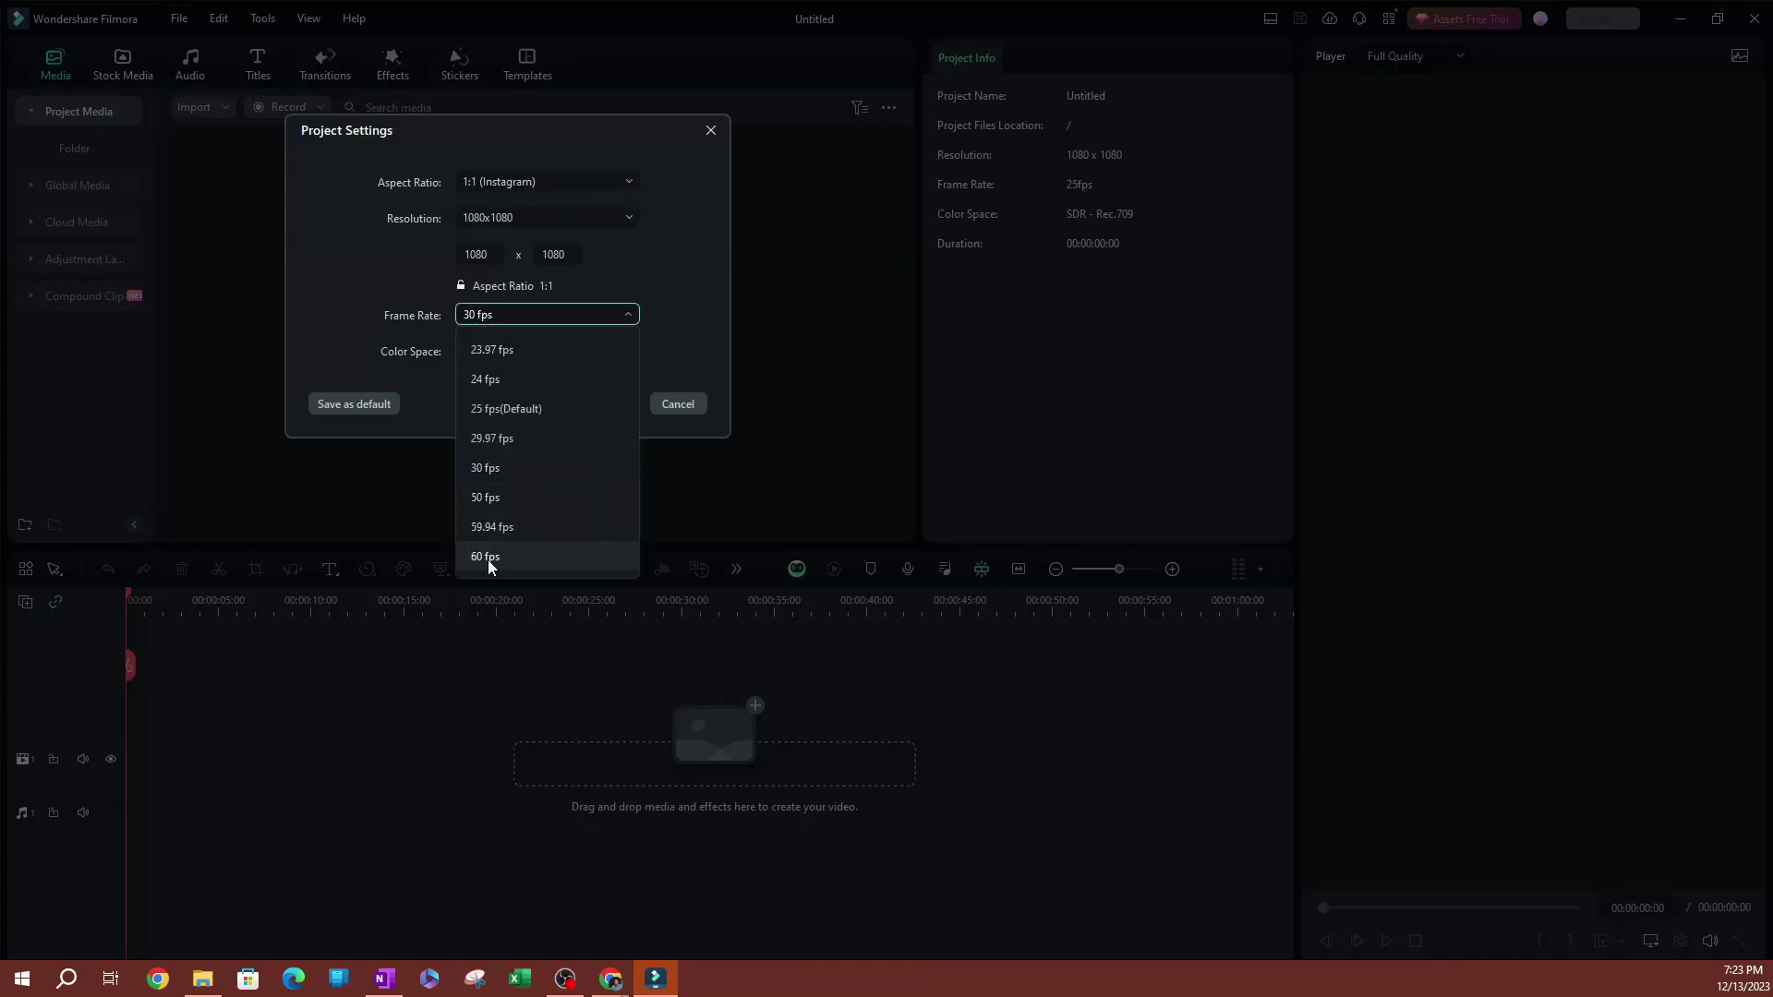
left_click(502, 468)
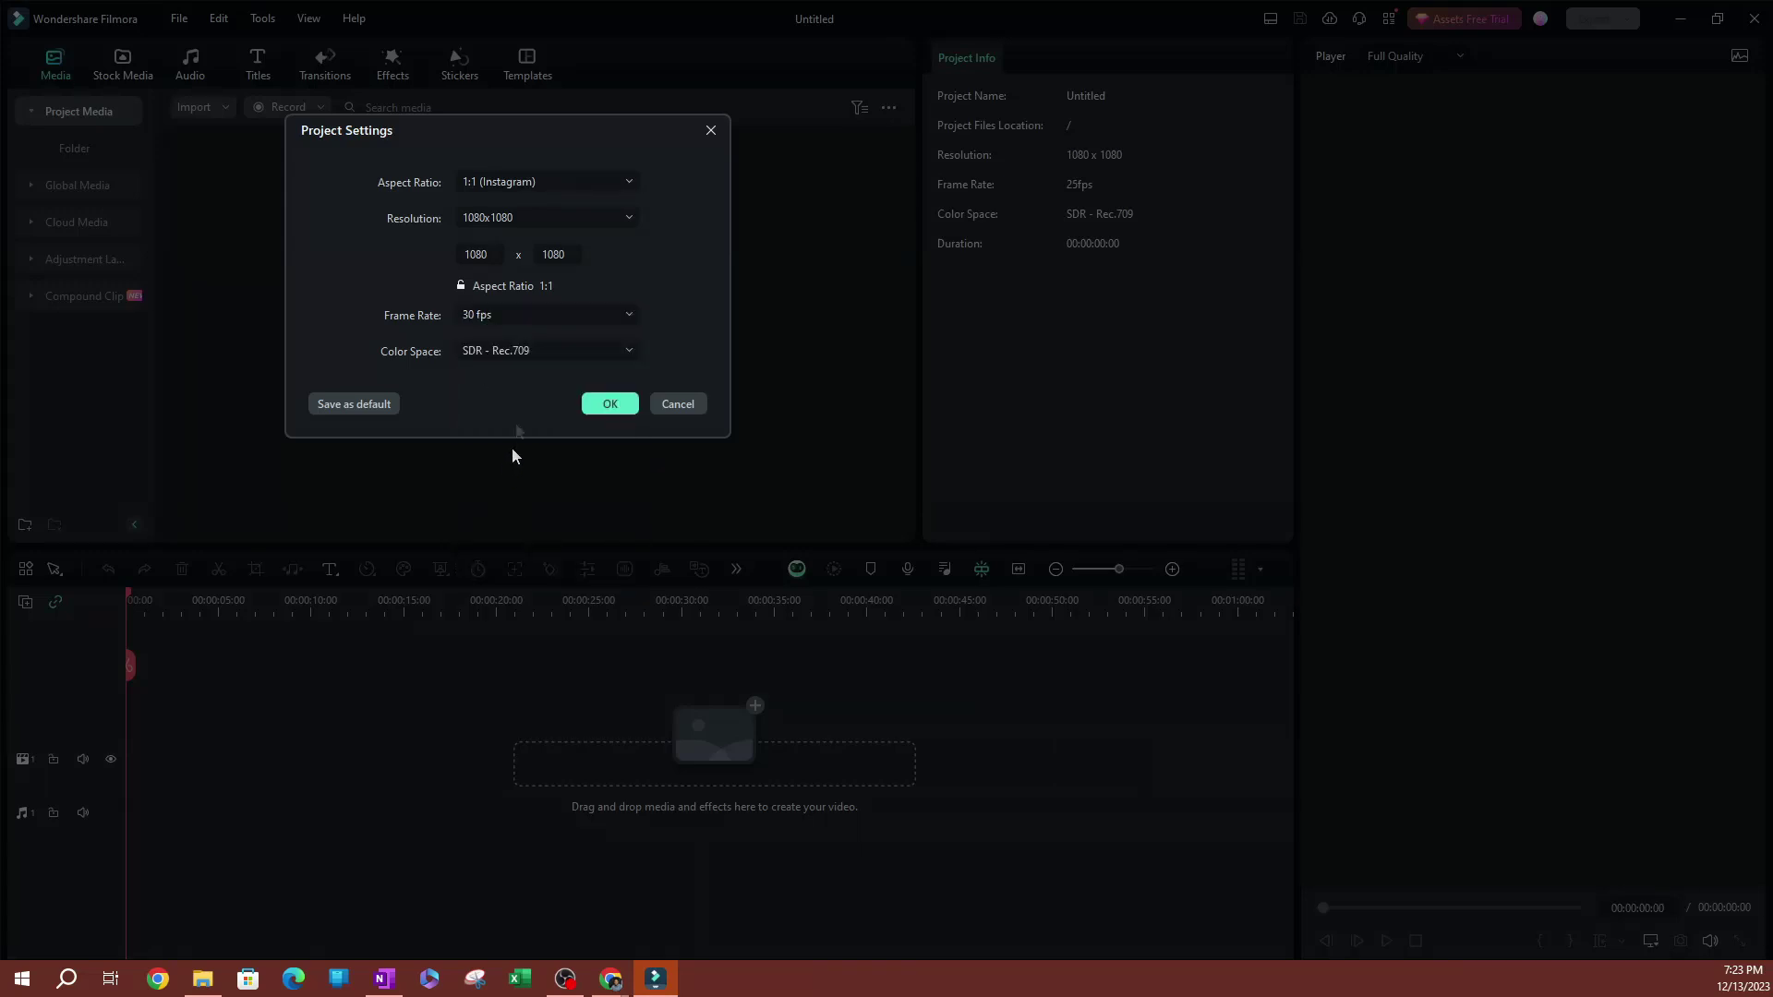
left_click(508, 320)
left_click(466, 555)
left_click(497, 353)
left_click(499, 385)
left_click(598, 405)
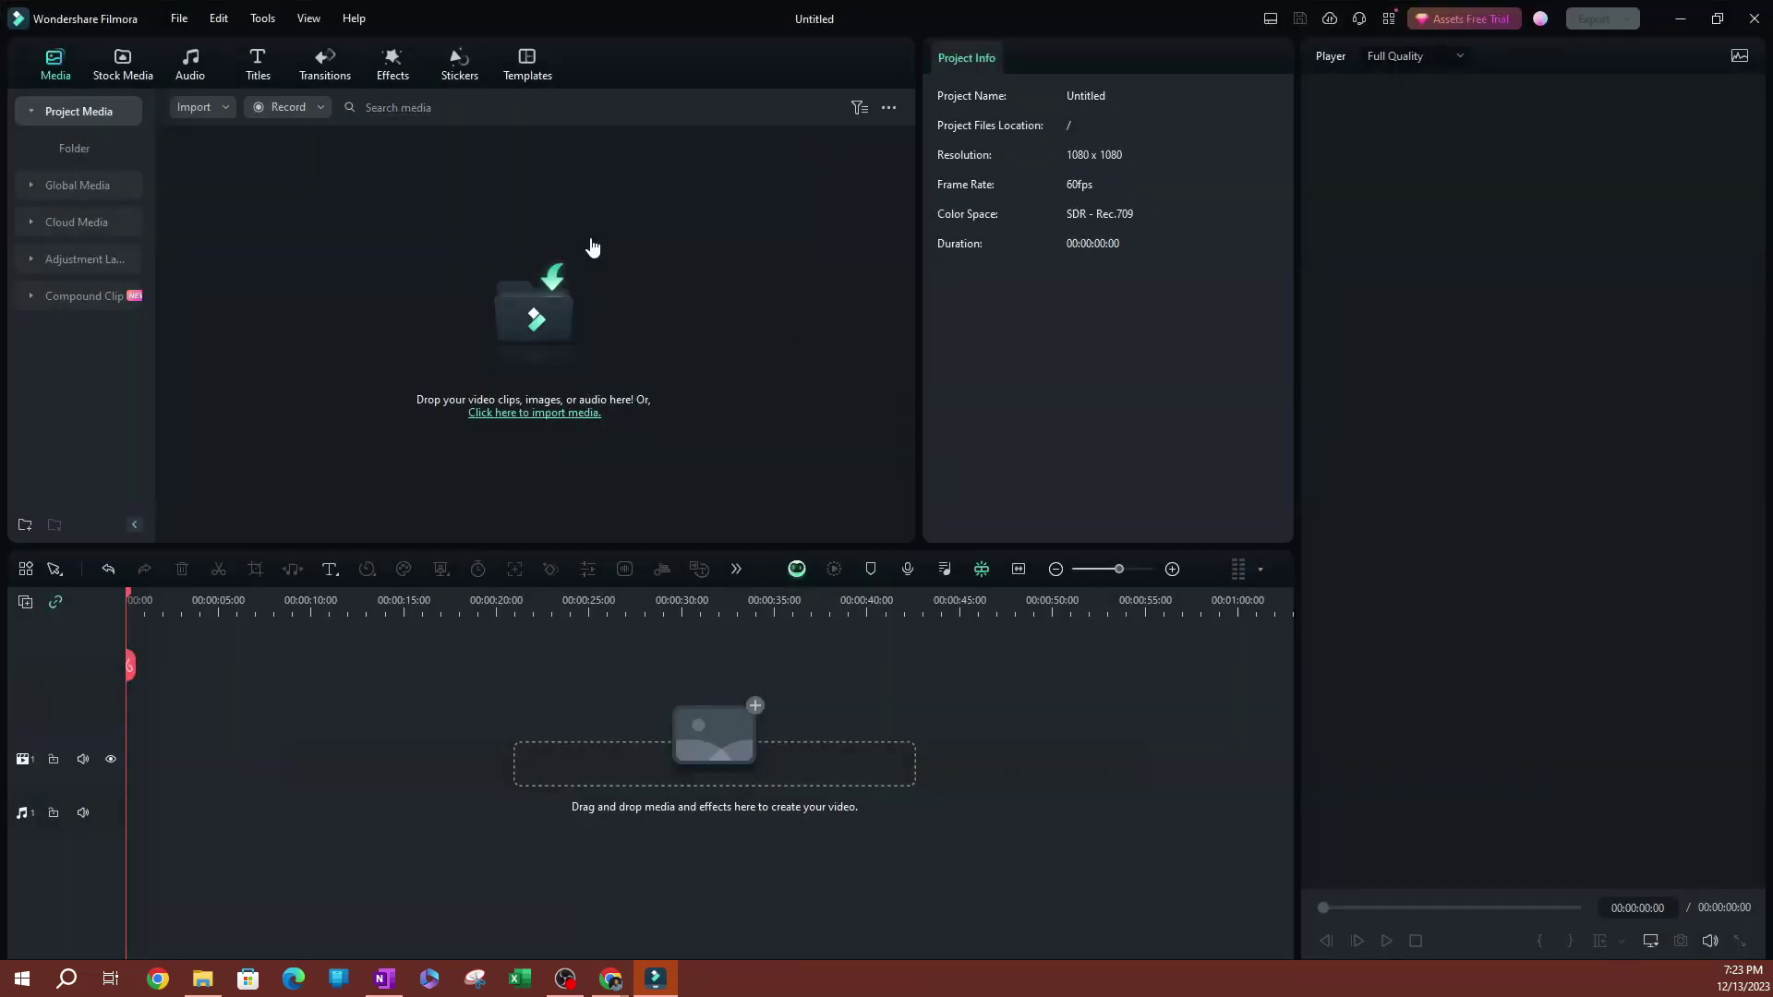
left_click(177, 19)
left_click(246, 352)
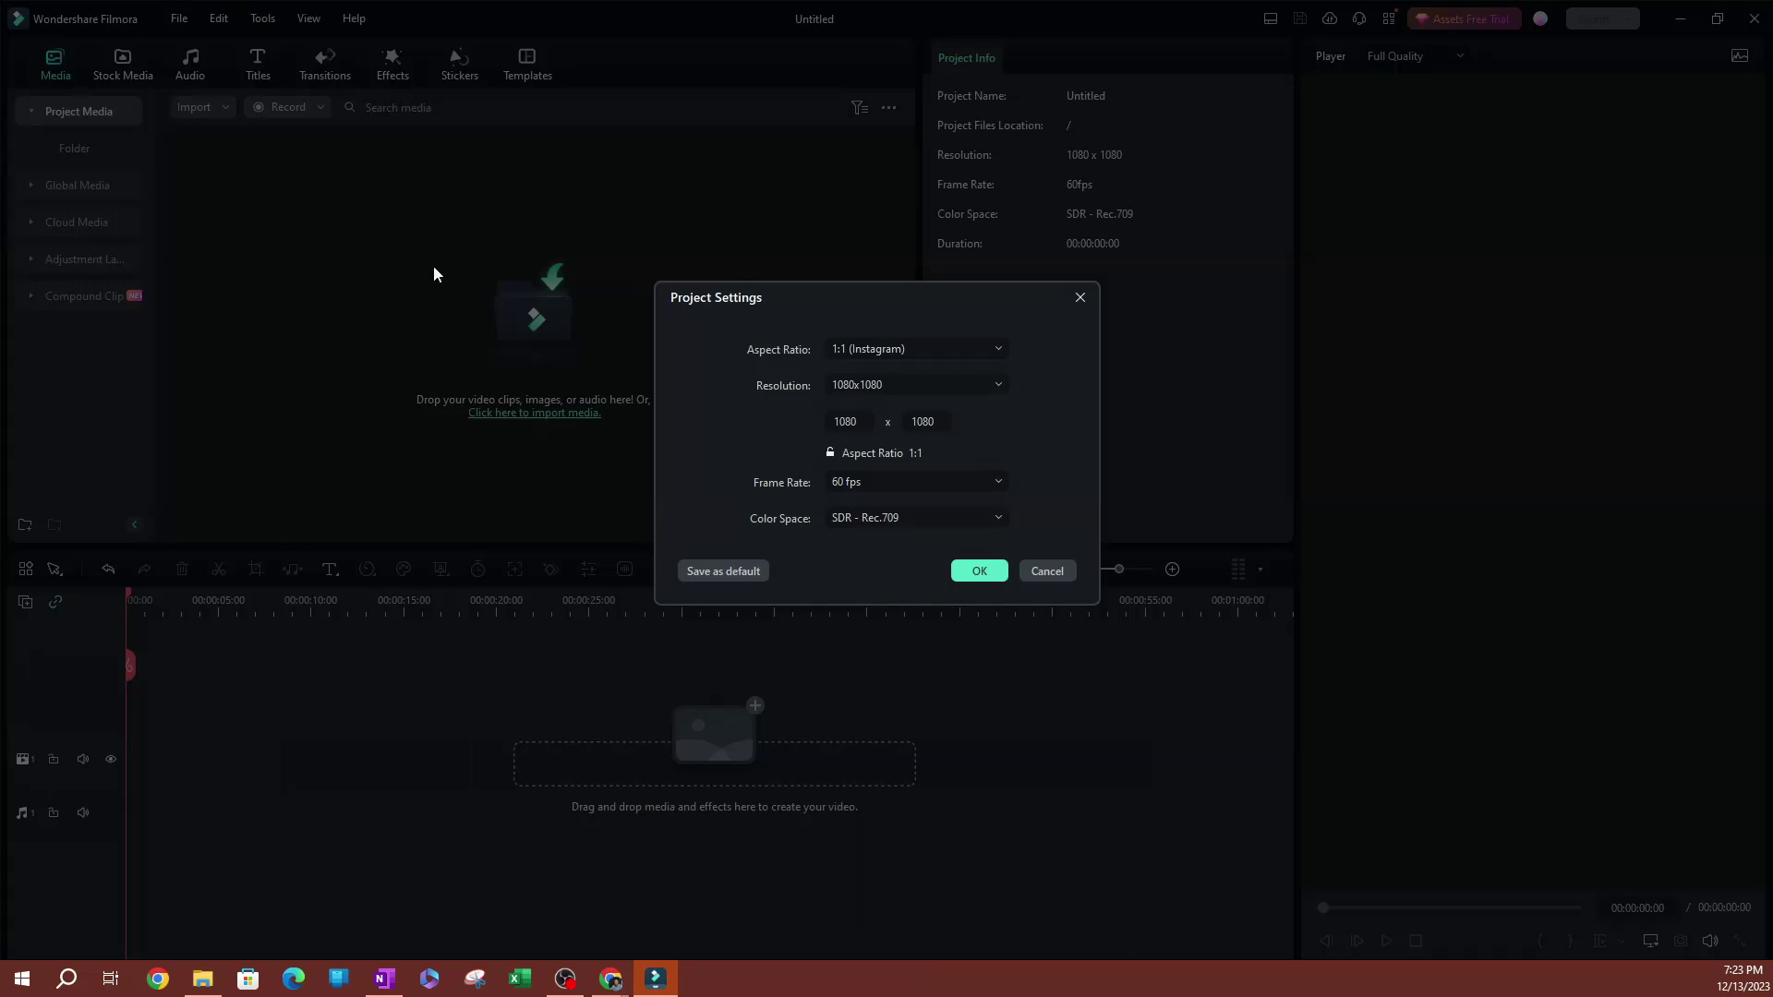
left_click(979, 571)
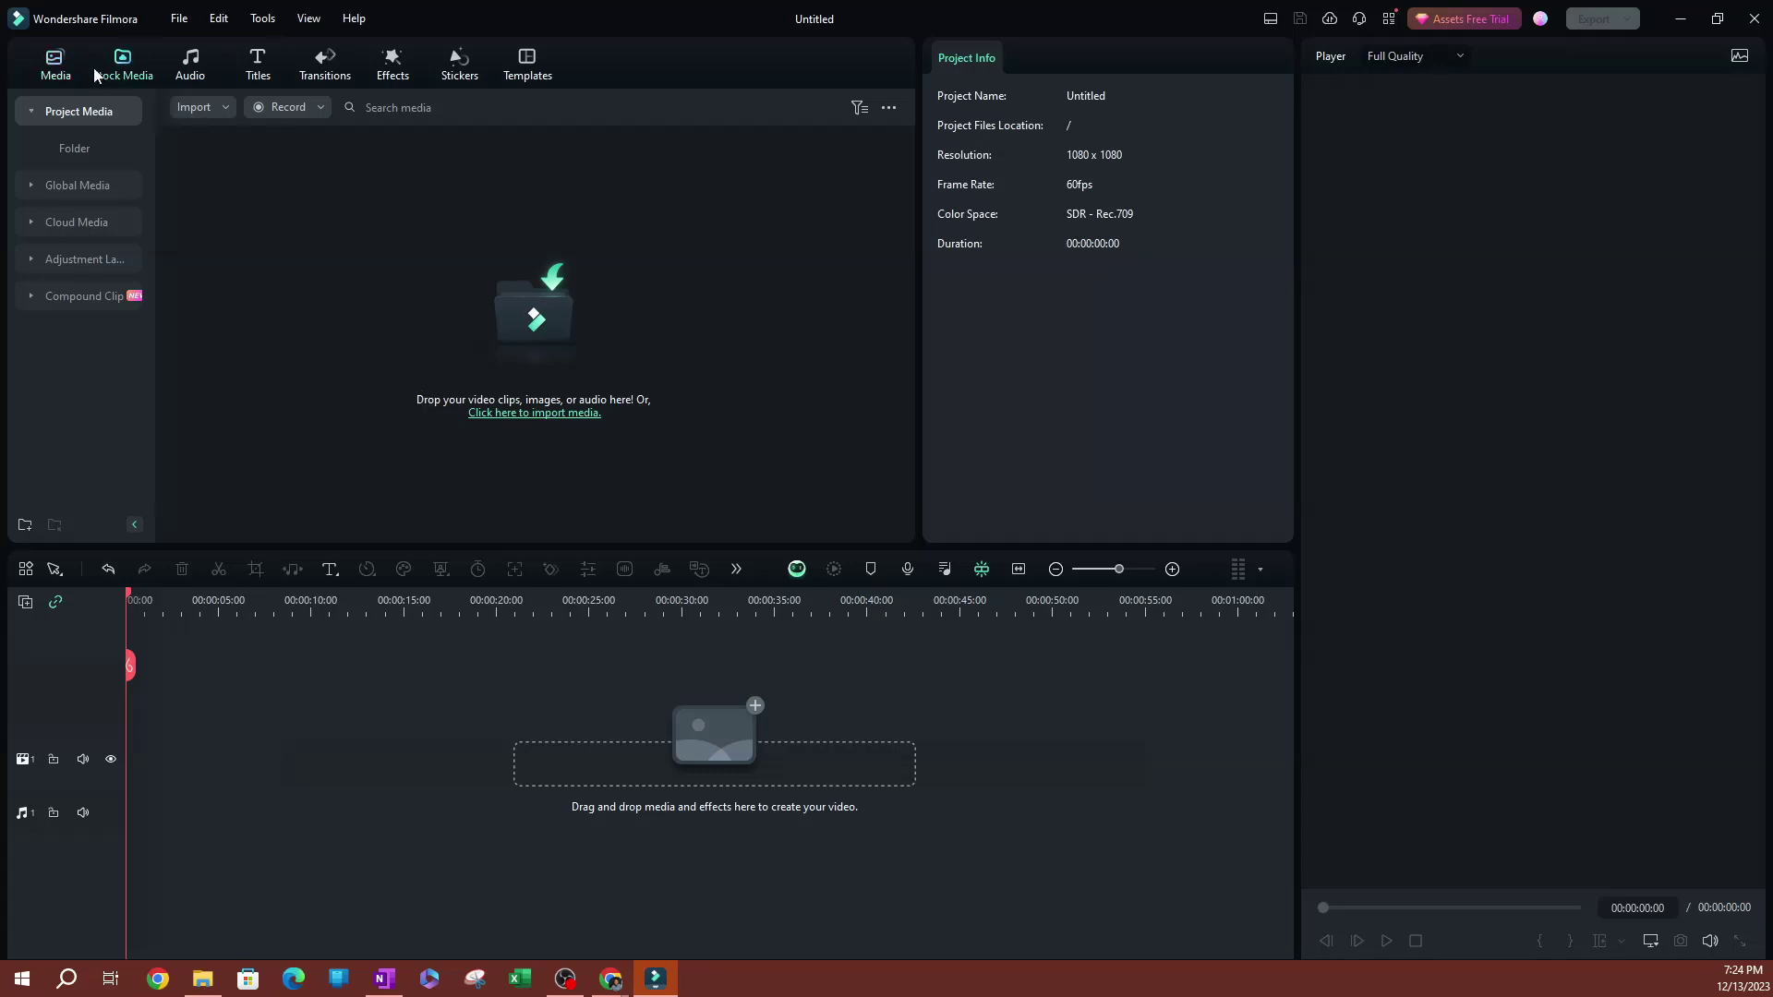
left_click(122, 63)
Search Pexels stock videos under Partners for 'car' and browse the results.
left_click(31, 188)
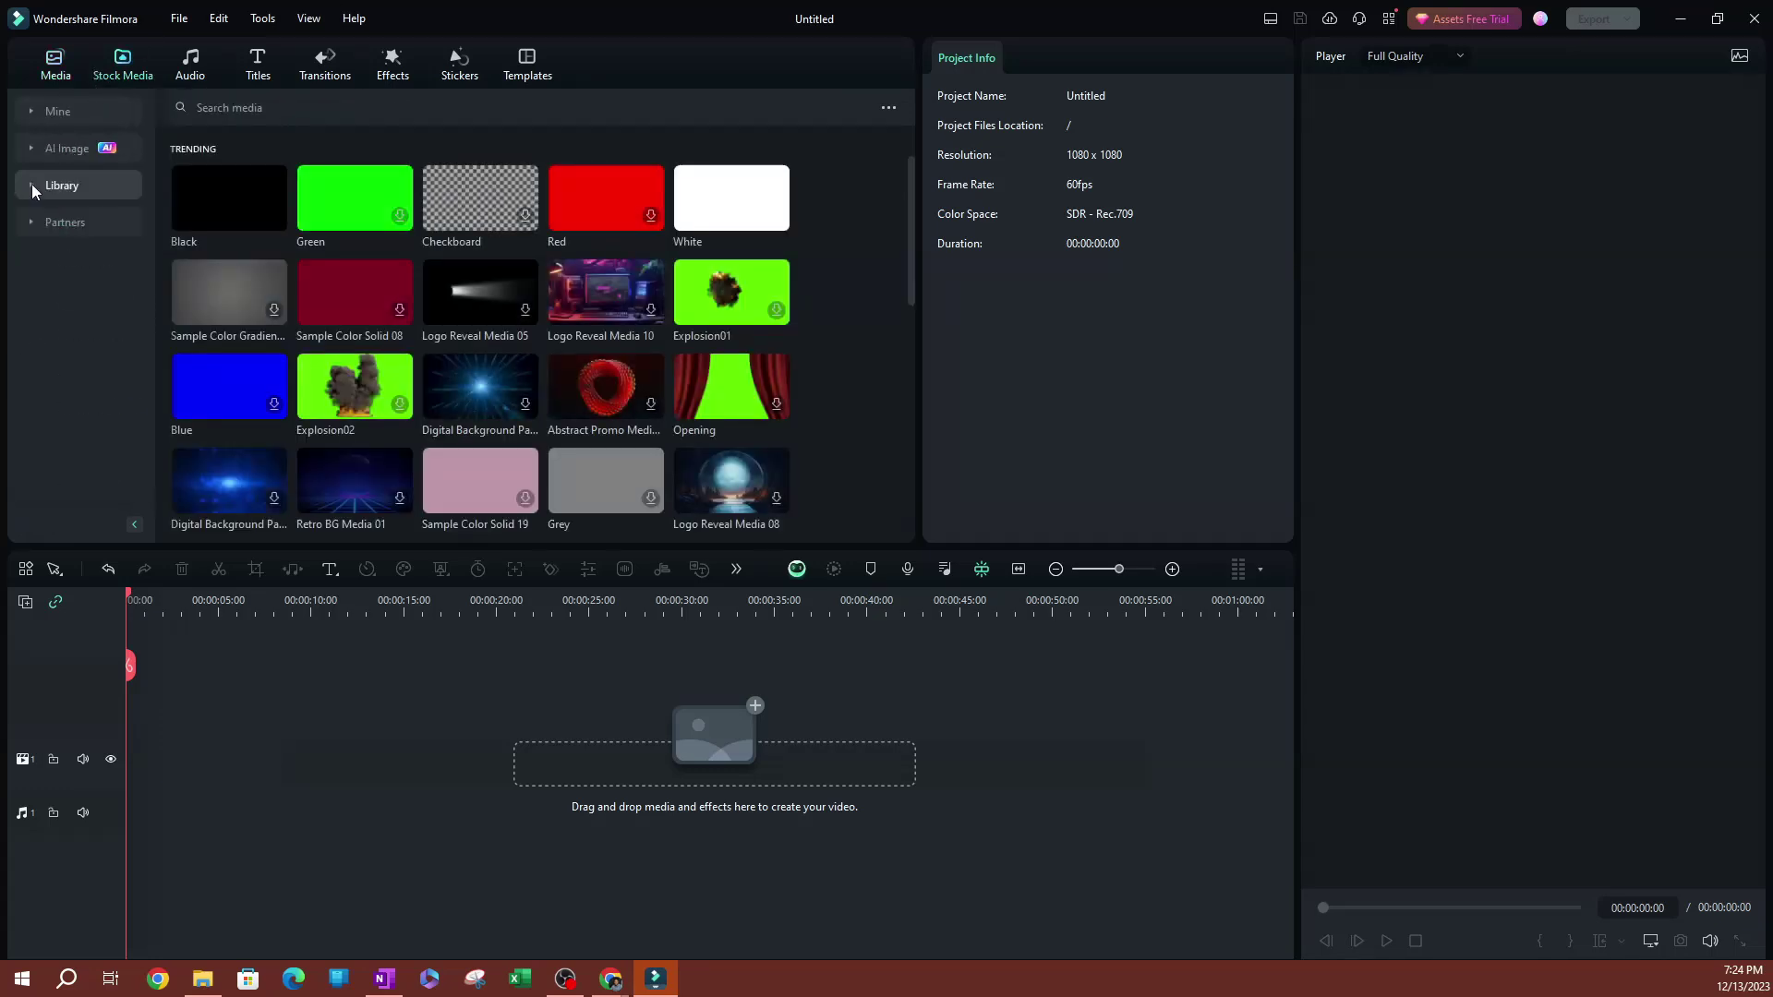
left_click(33, 225)
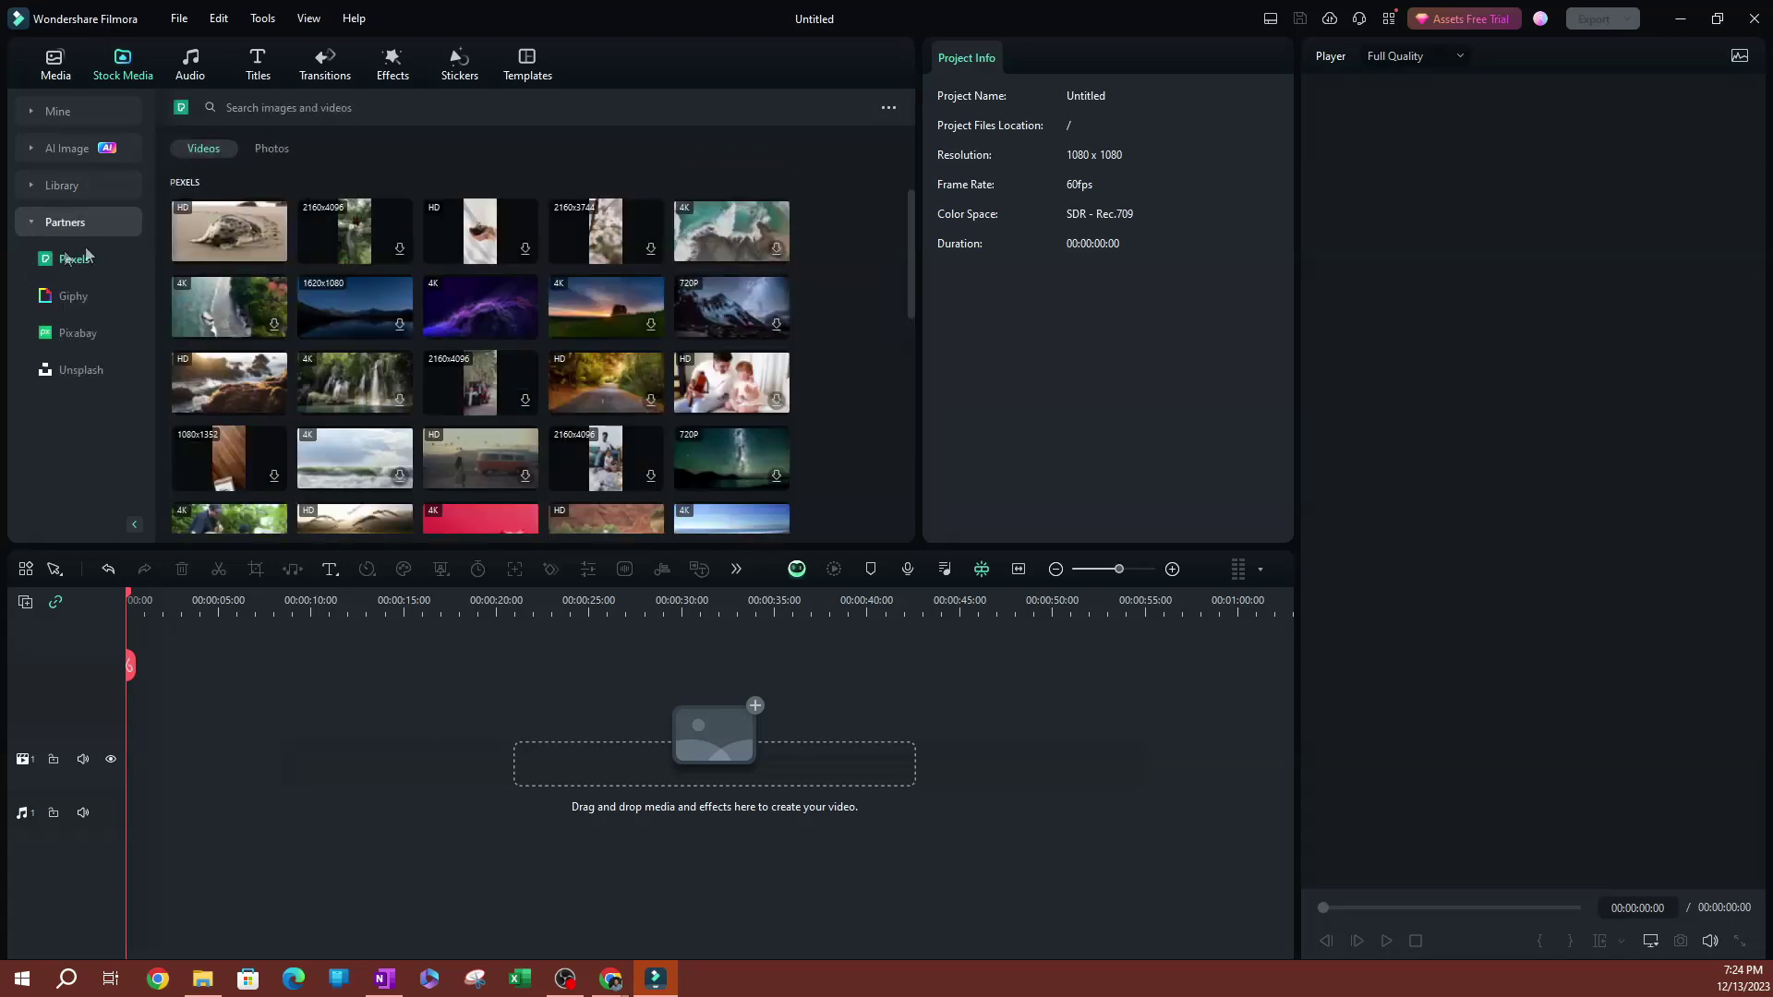
left_click(290, 108)
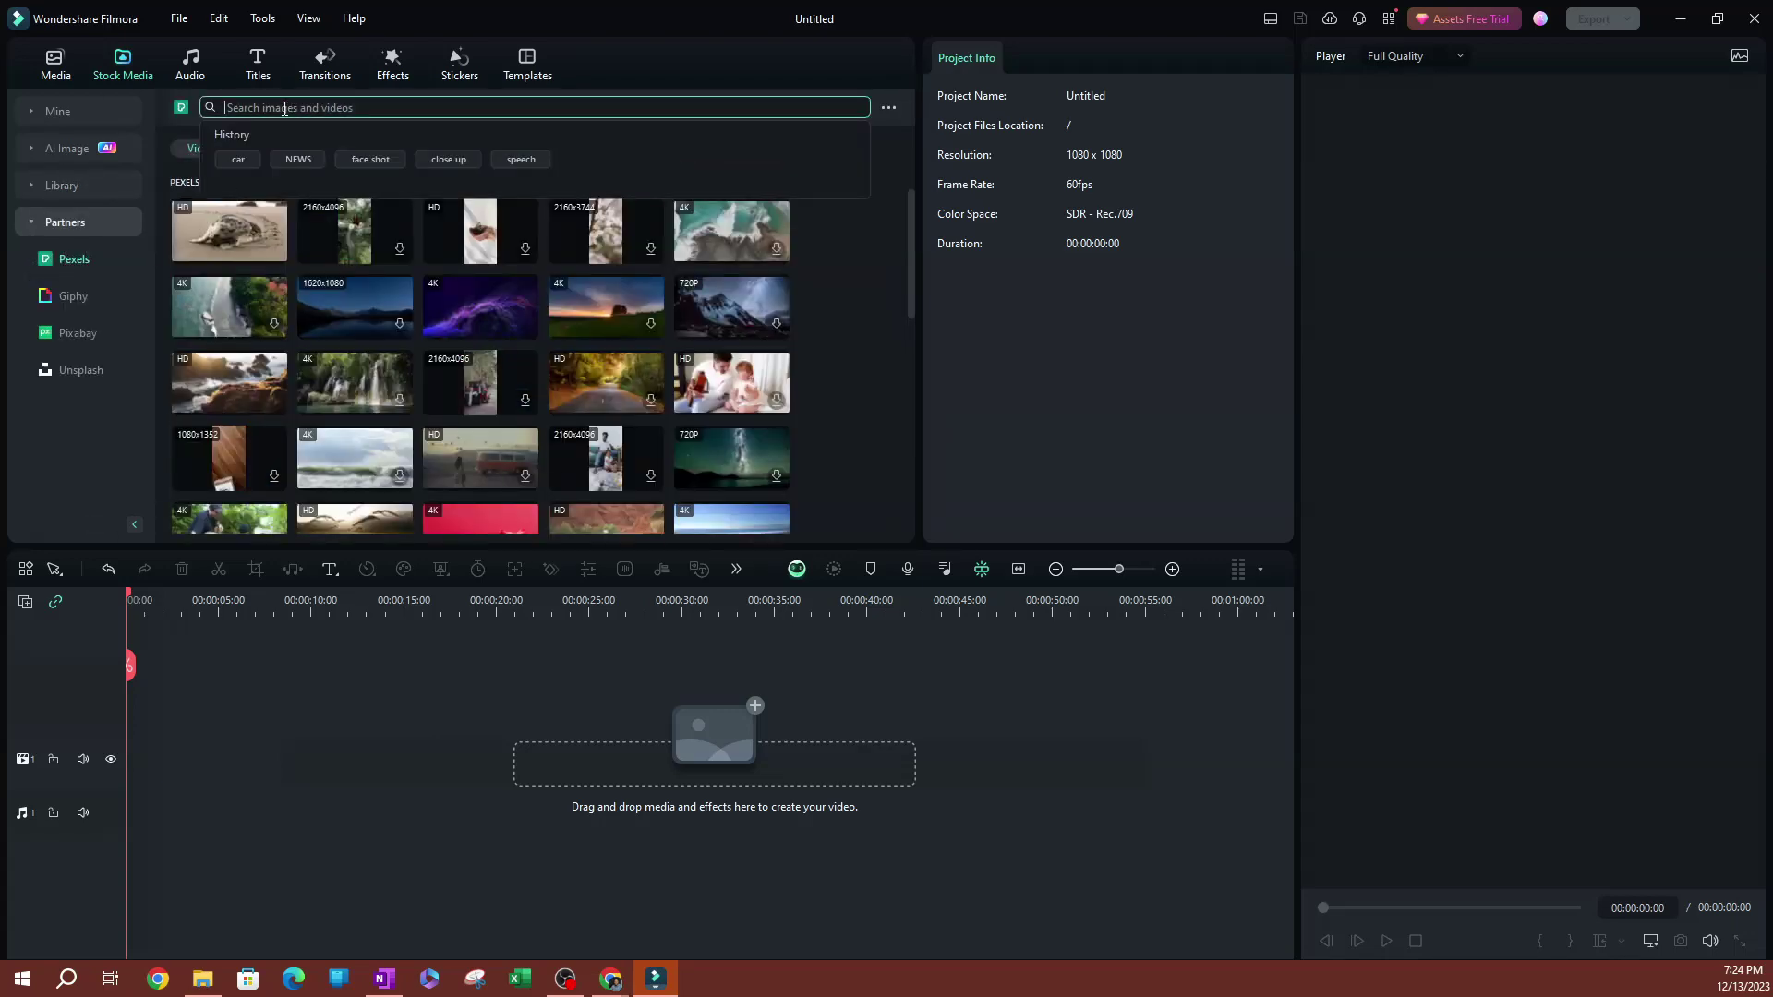
left_click(242, 161)
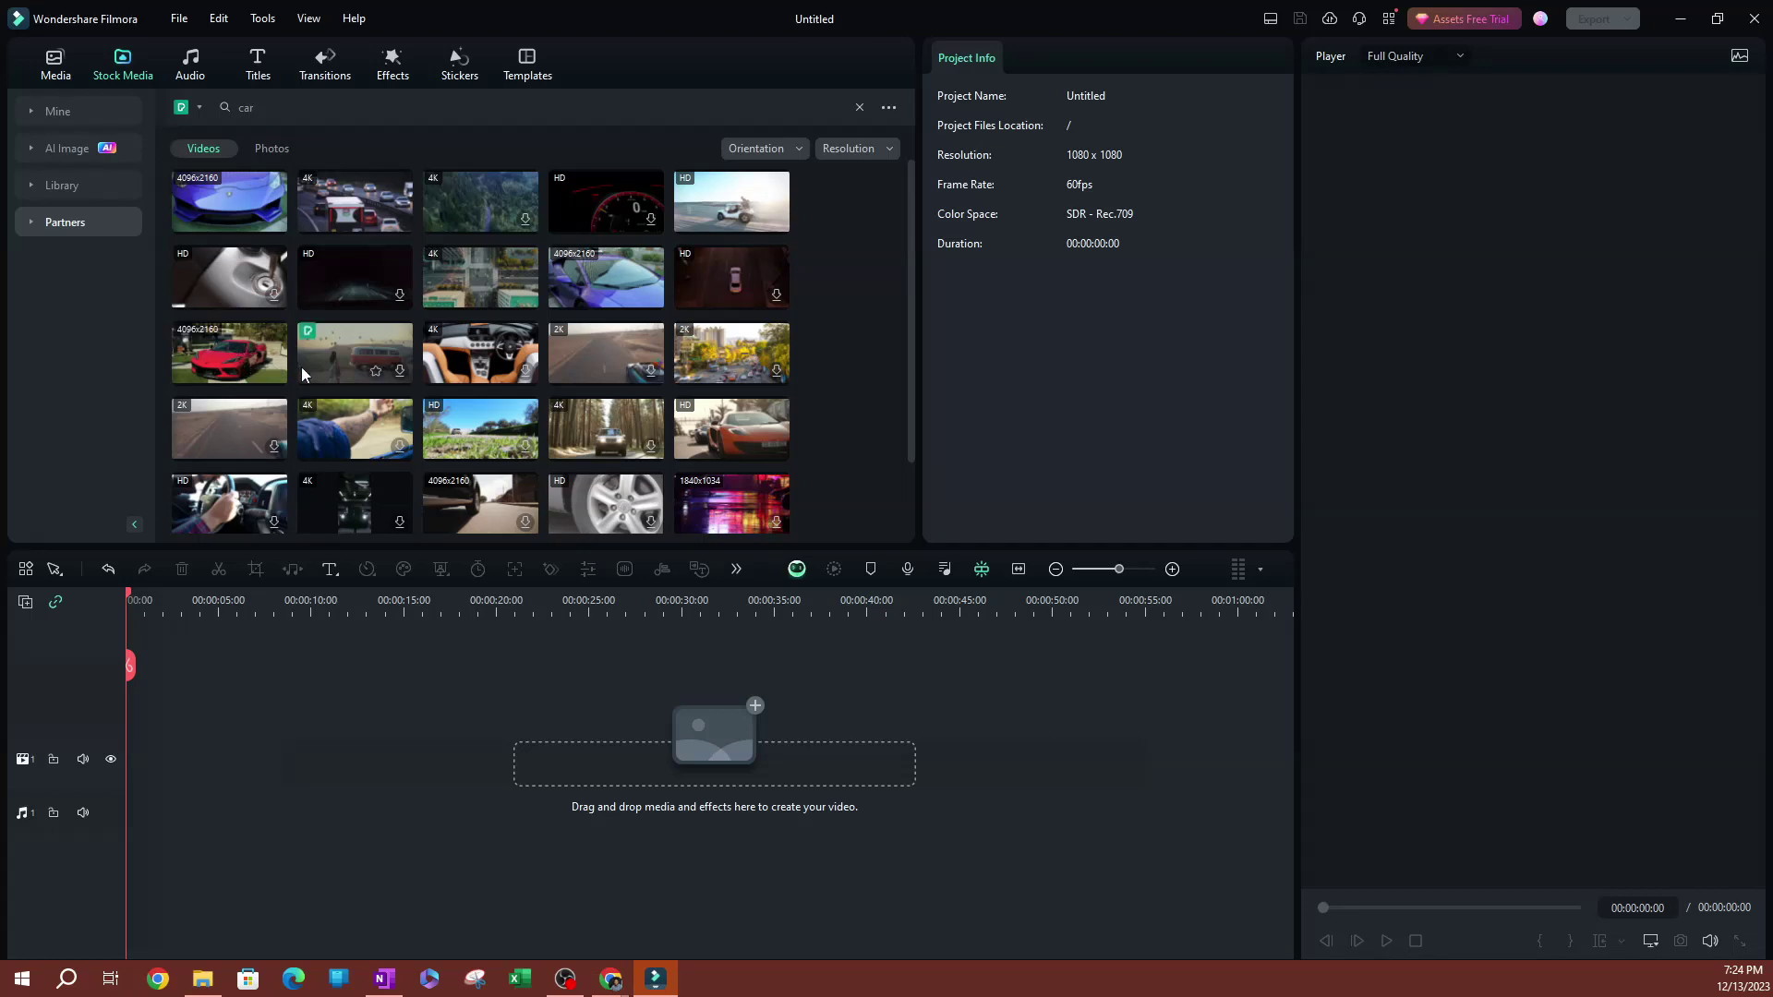
scroll(314, 388, "down", 3)
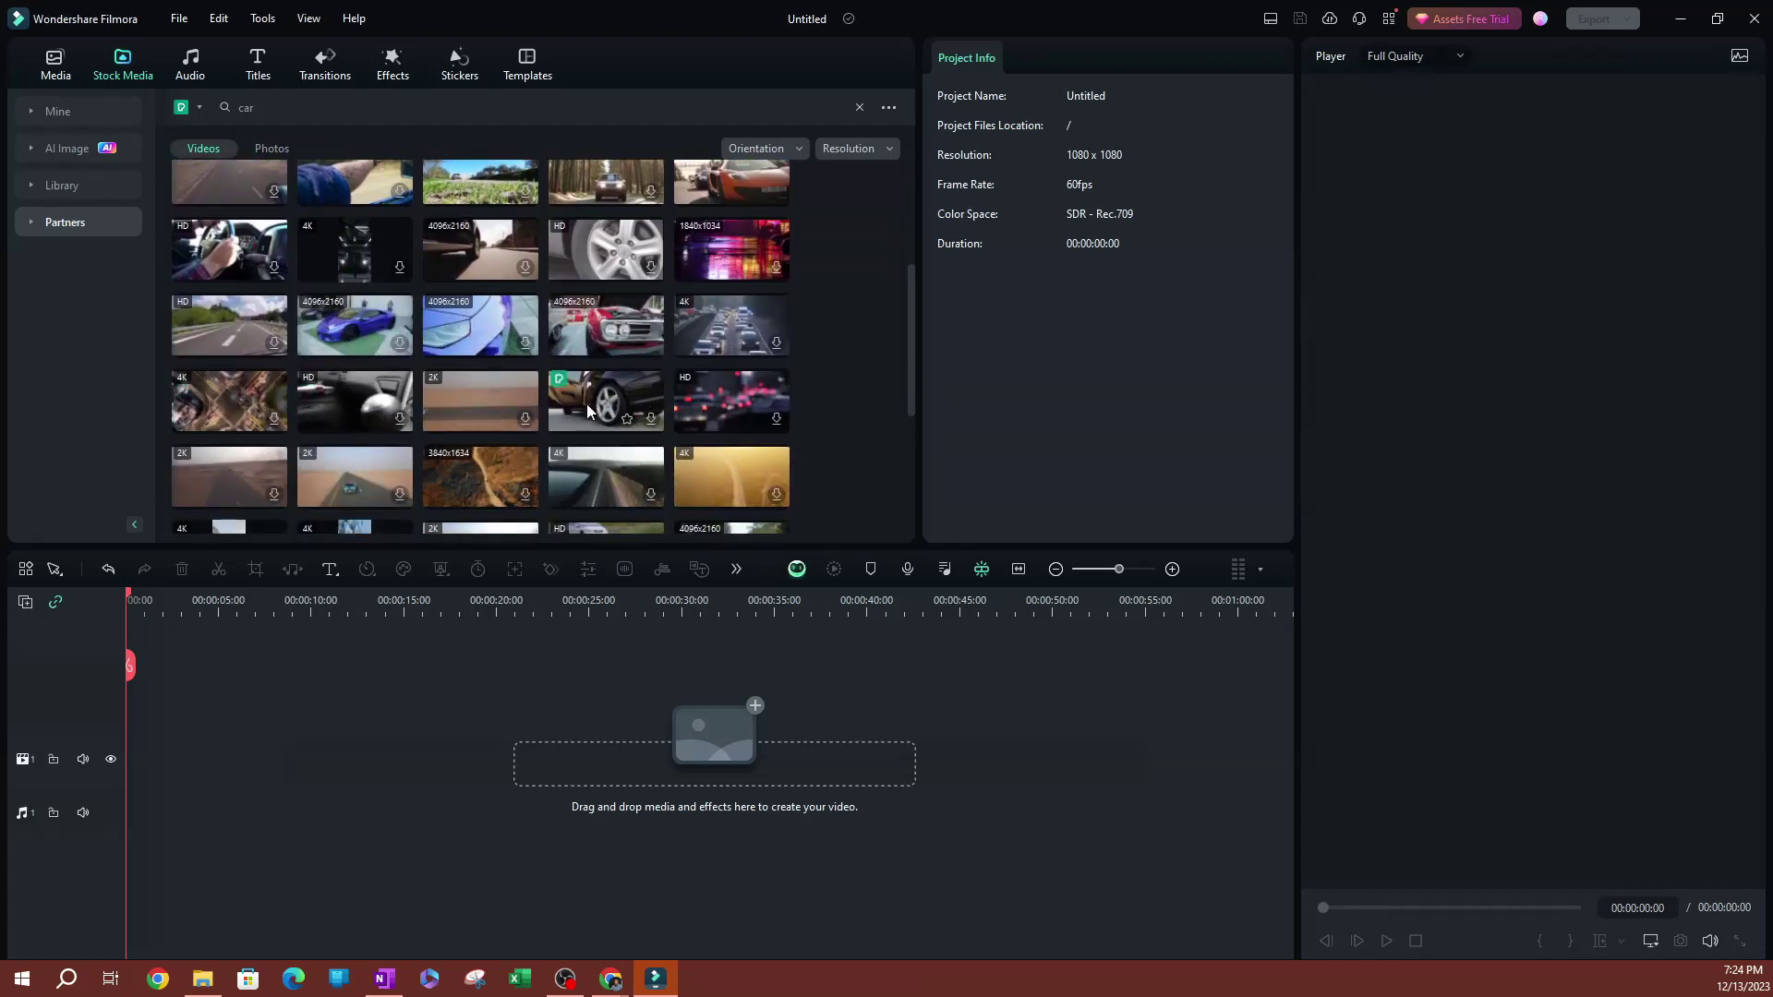
scroll(582, 397, "up", 2)
scroll(575, 369, "up", 1)
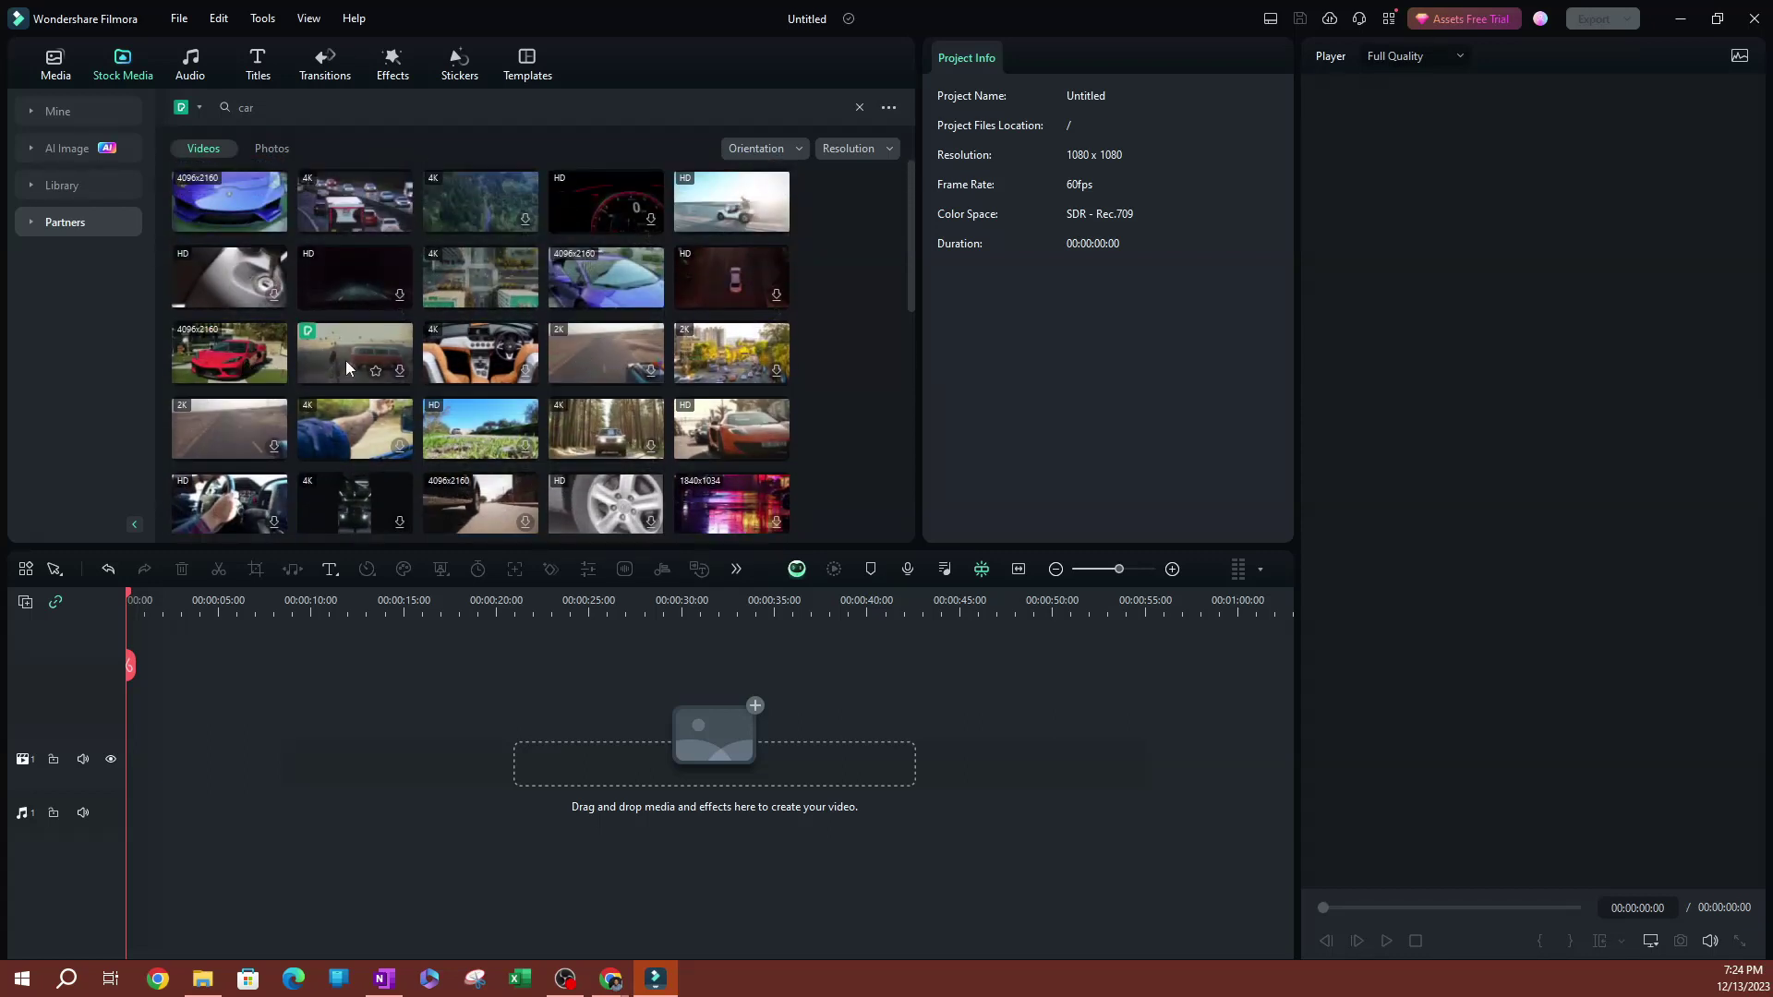
Add the beach buggy clip, keeping 1080x1080 60 fps settings; try scaling it to 172%, then undo.
left_click_drag(730, 205, 159, 722)
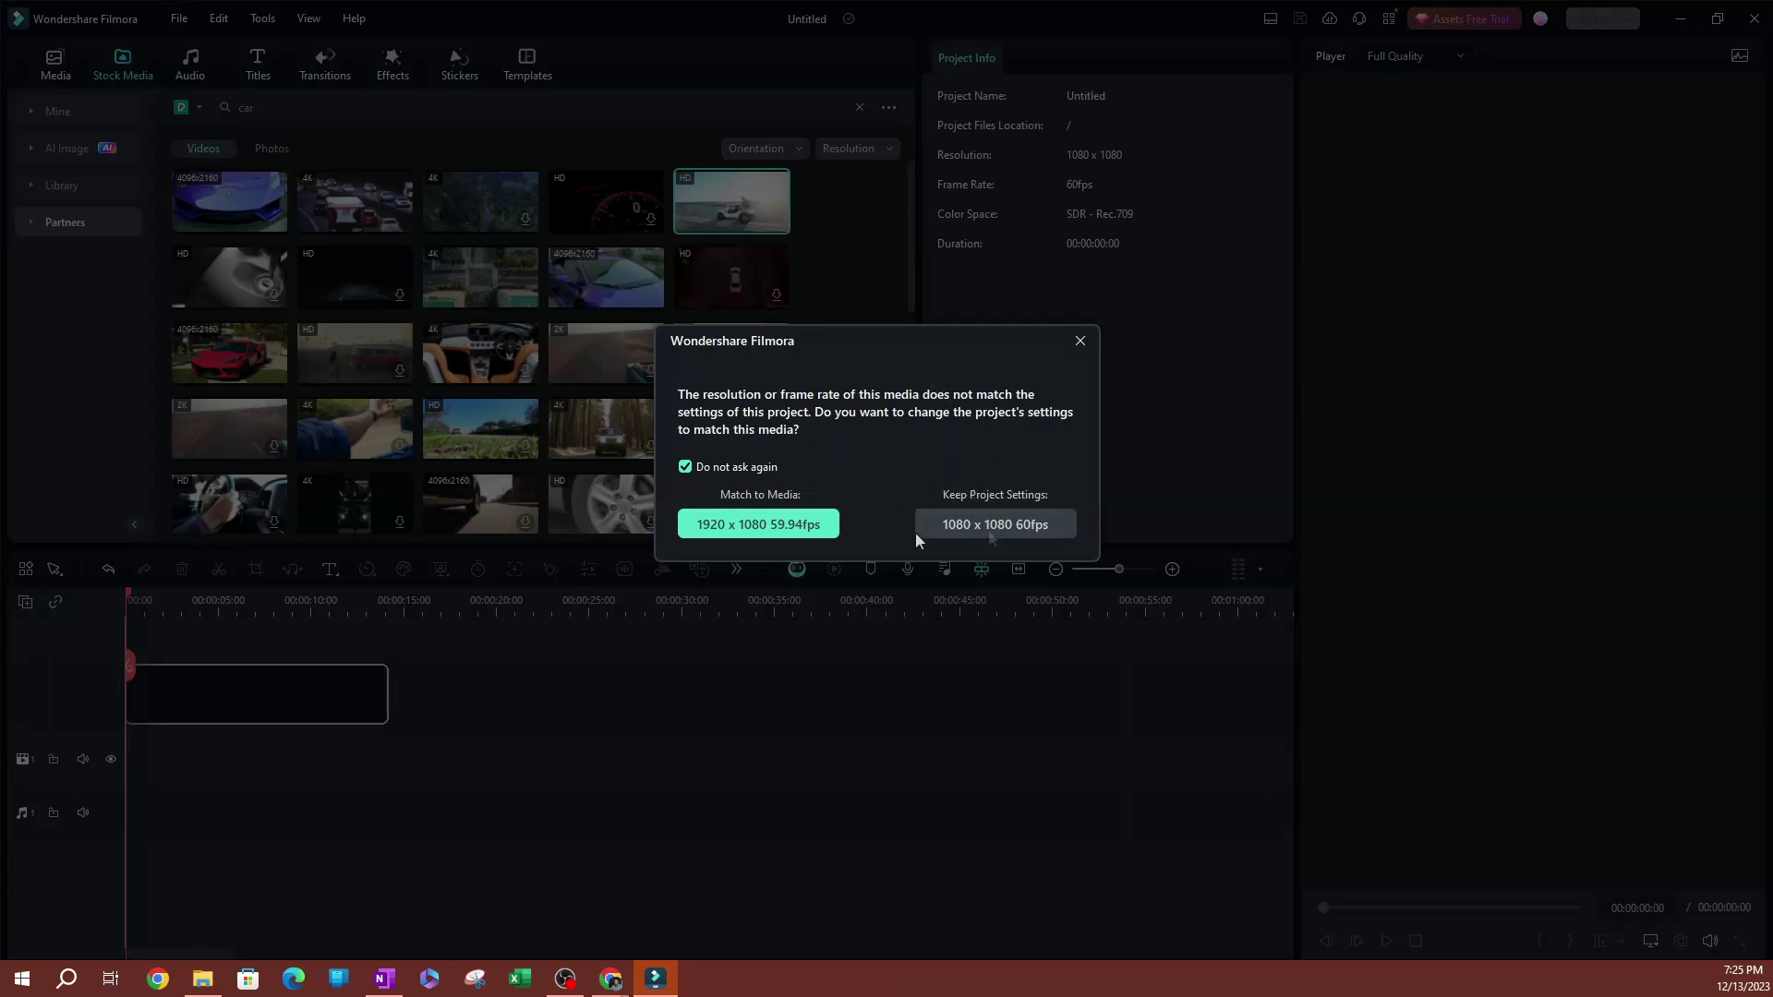
left_click(980, 527)
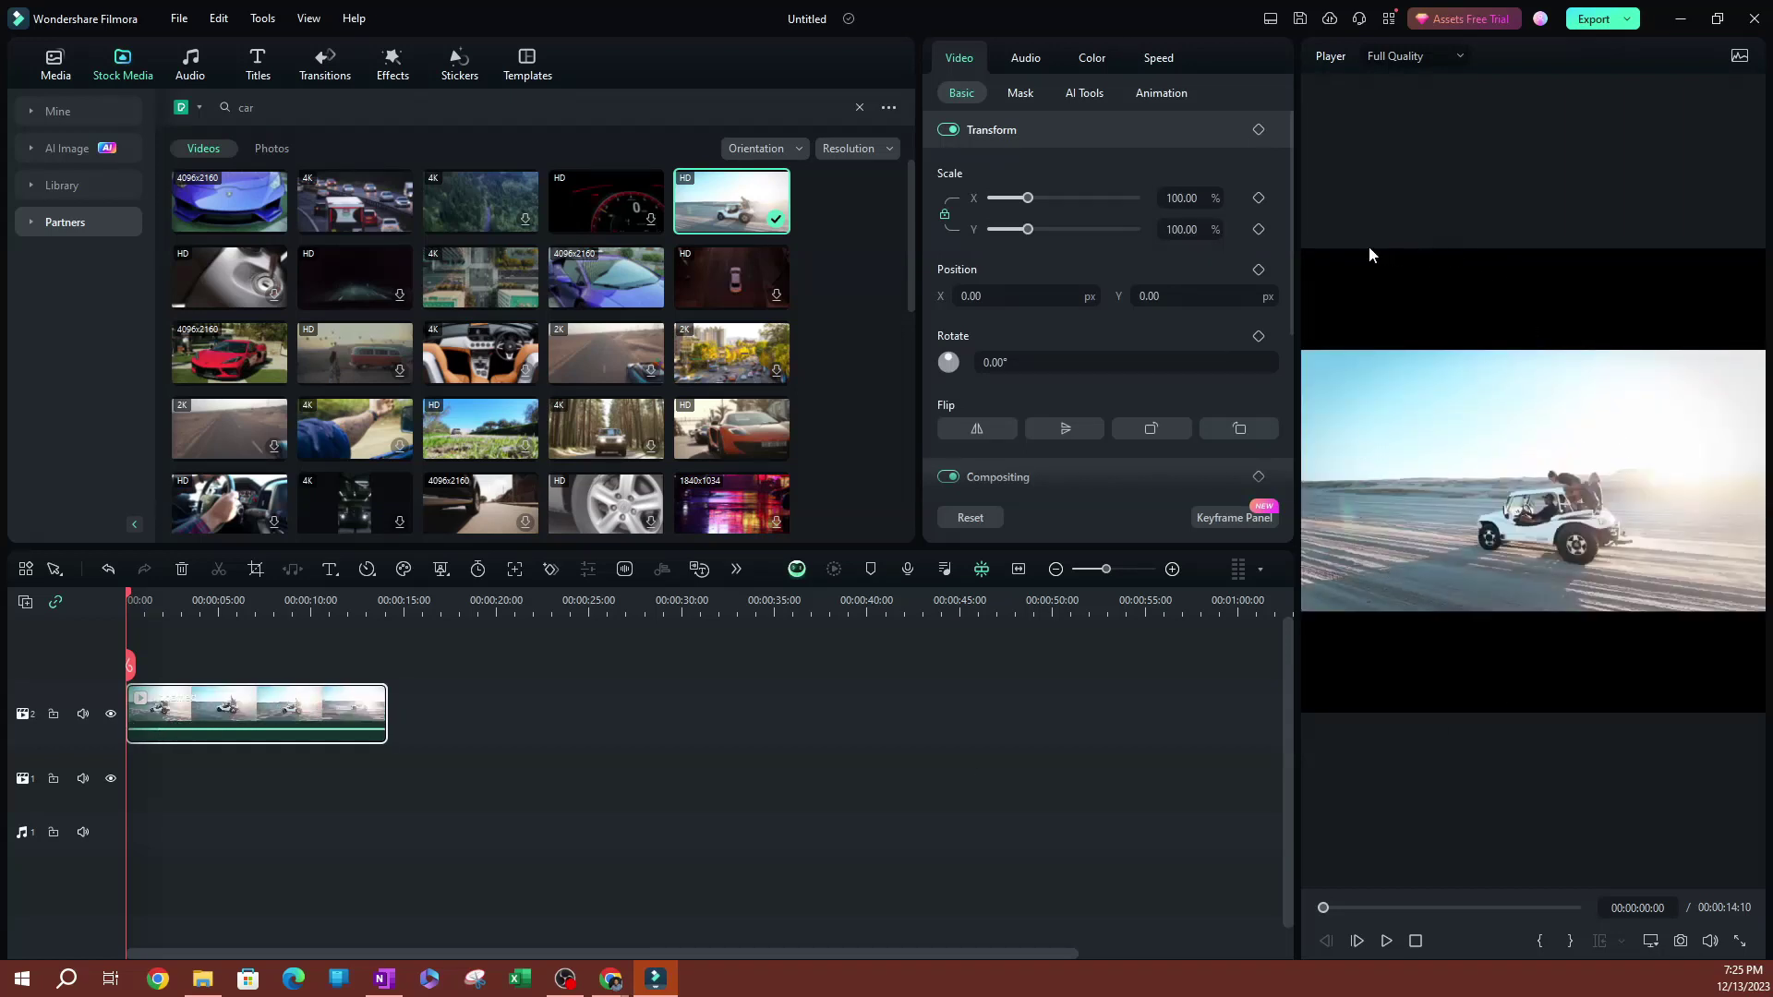
left_click(1447, 464)
left_click_drag(1300, 348, 1104, 164)
left_click_drag(1544, 441, 1582, 539)
key("ctrl+z")
key("ctrl+z")
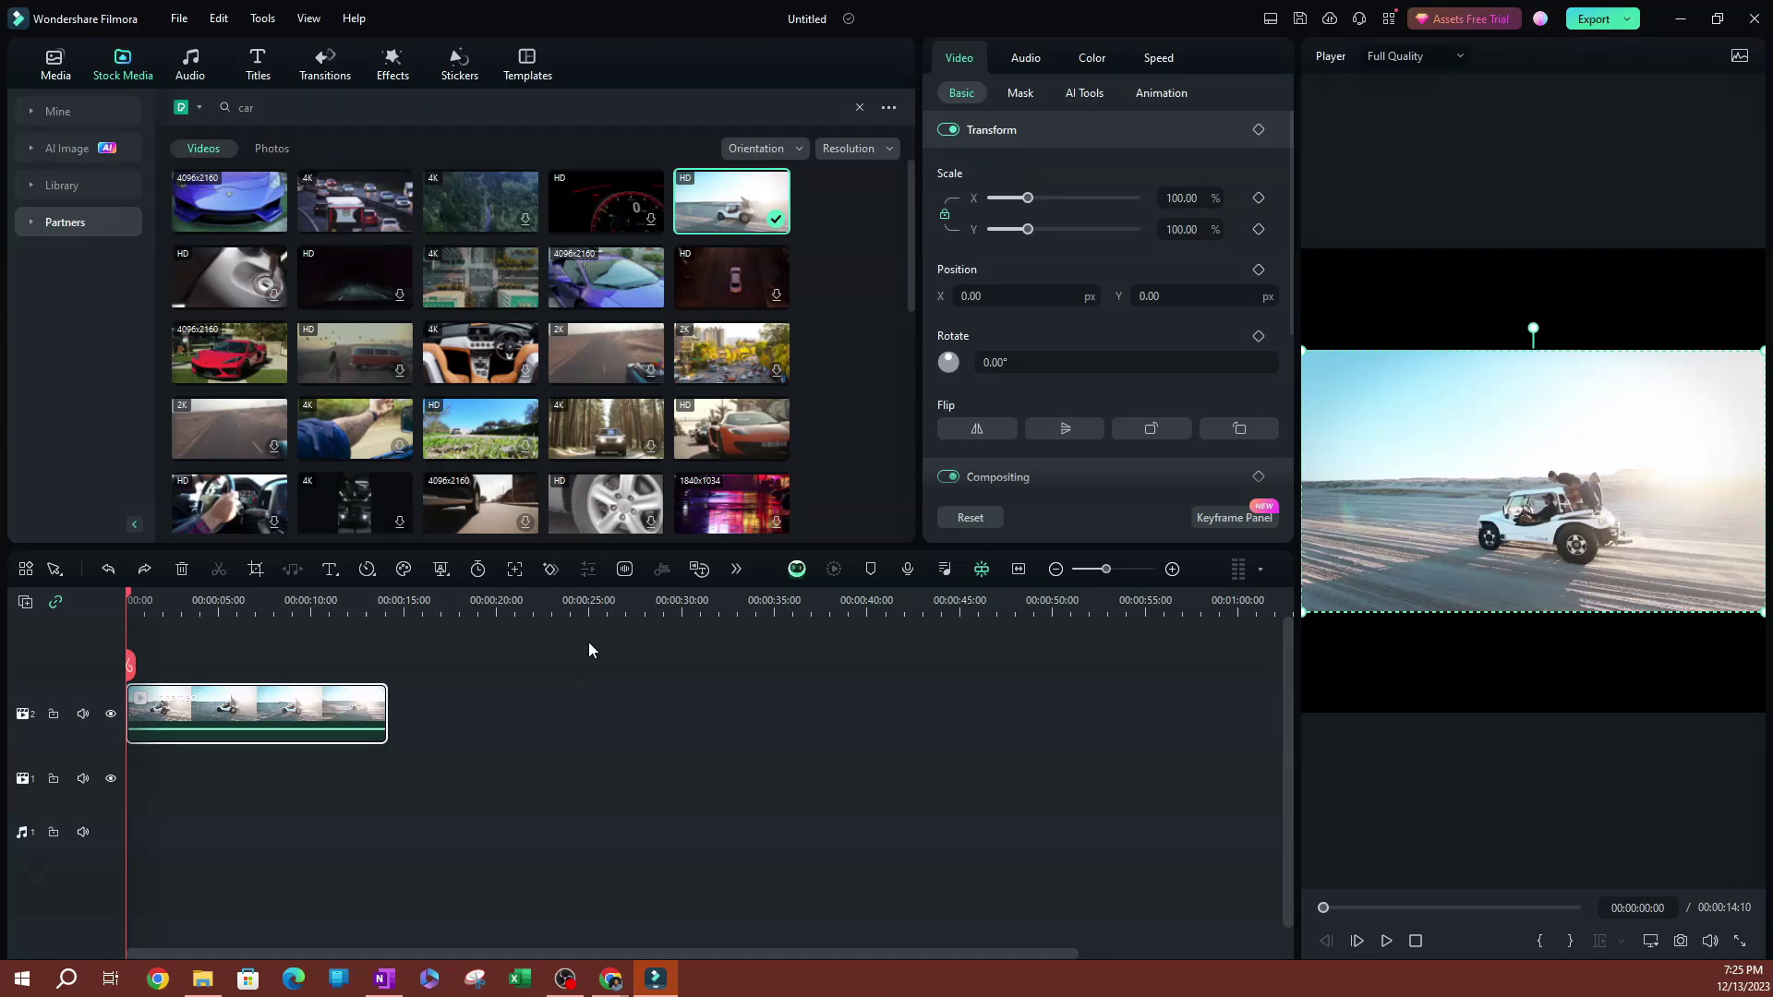
key("ctrl+e")
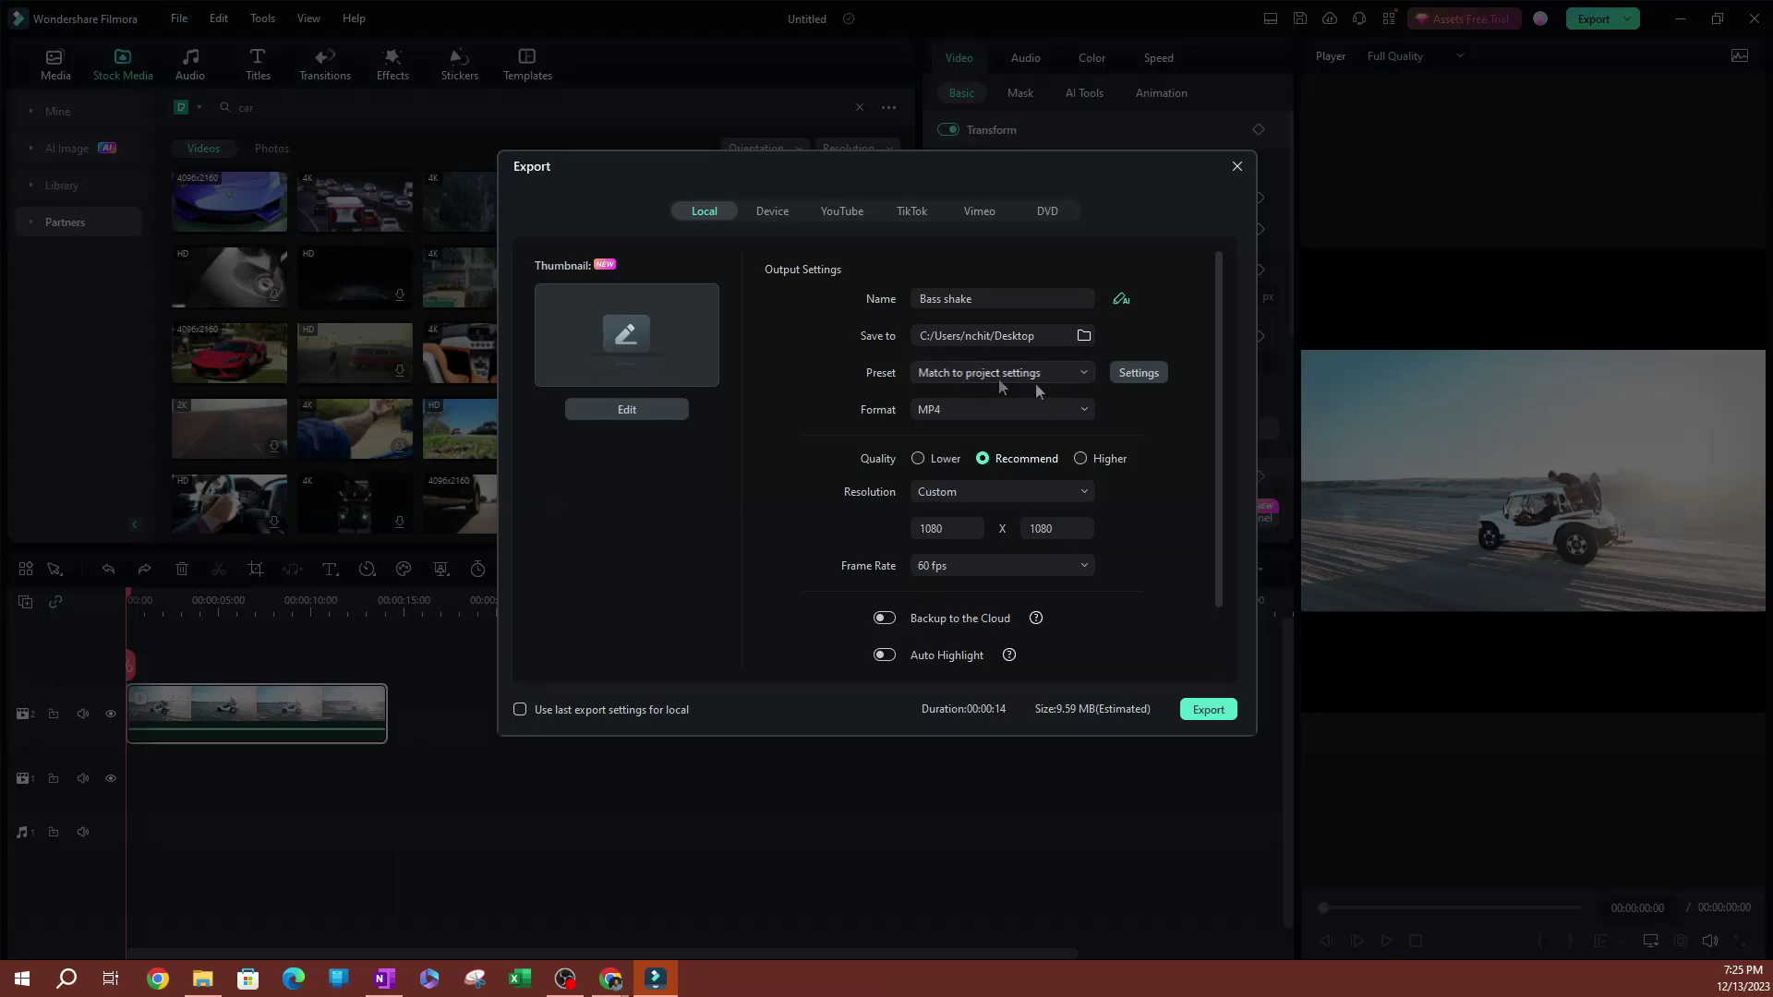
Open the advanced export Settings next to Preset to view encoder and bitrate details.
left_click(1142, 374)
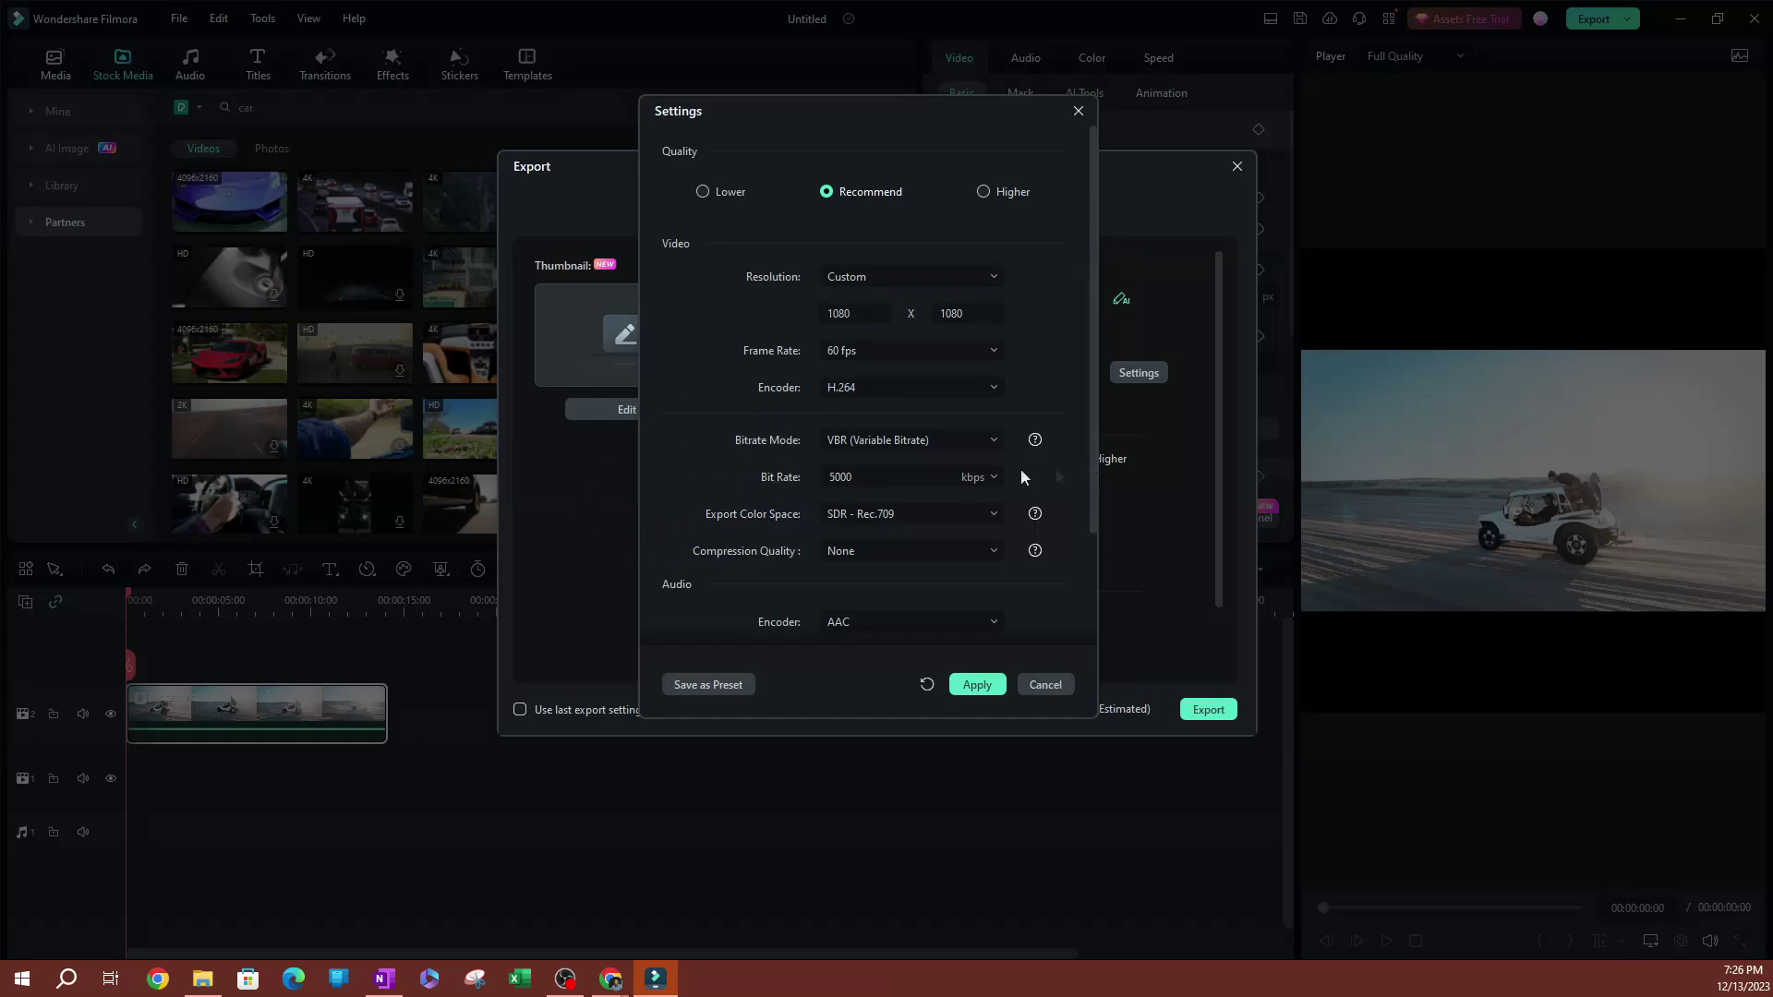
Set export quality to Higher (7000 kbps) with Compression Quality None, and apply.
left_click(840, 552)
left_click(870, 556)
left_click(983, 192)
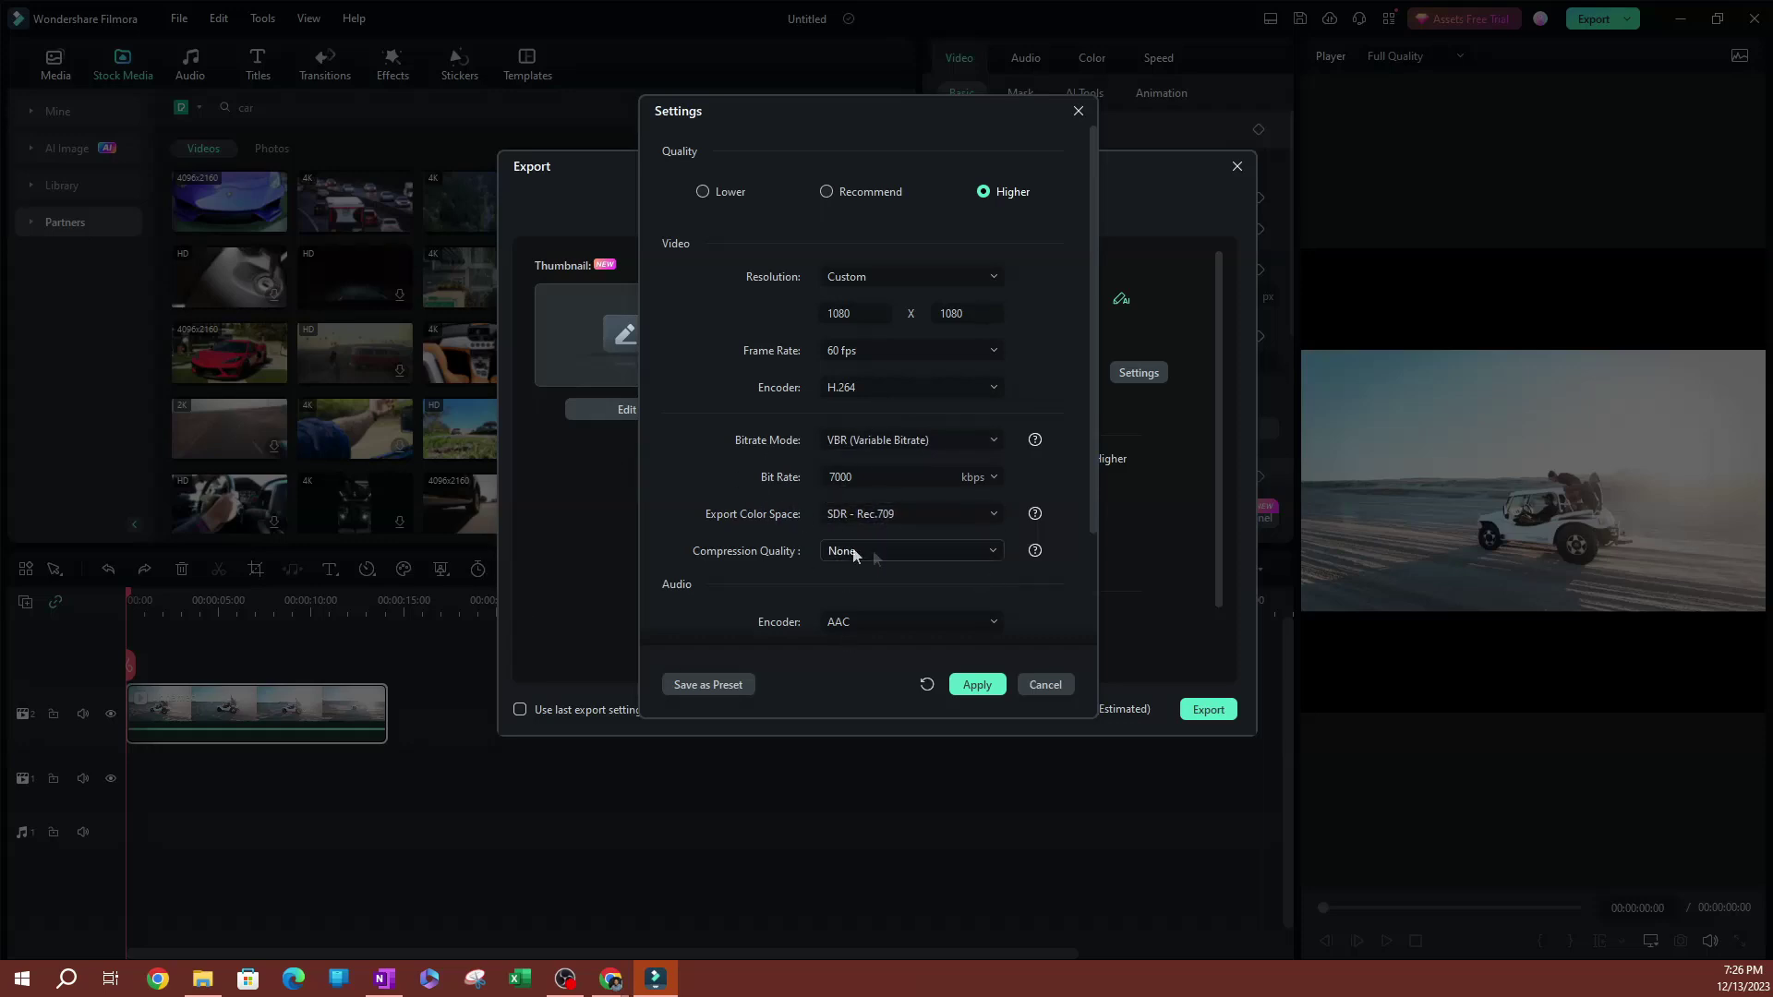
scroll(1053, 578, "down", 3)
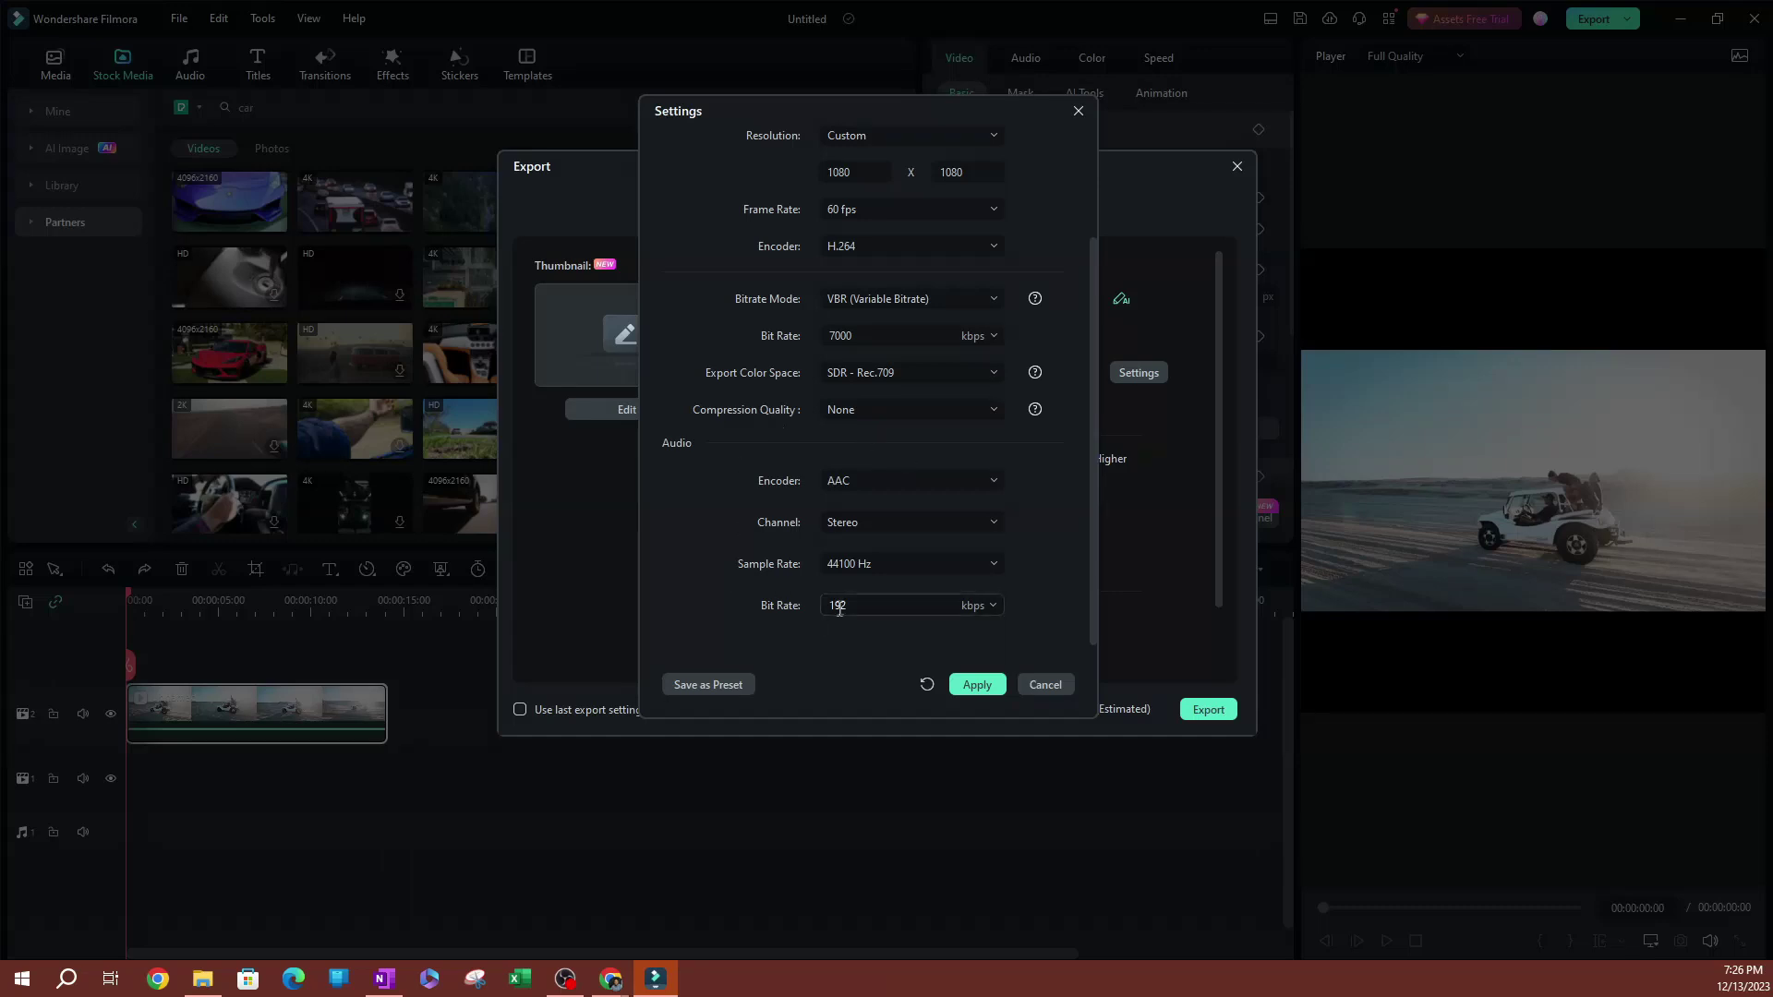
scroll(1022, 606, "up", 3)
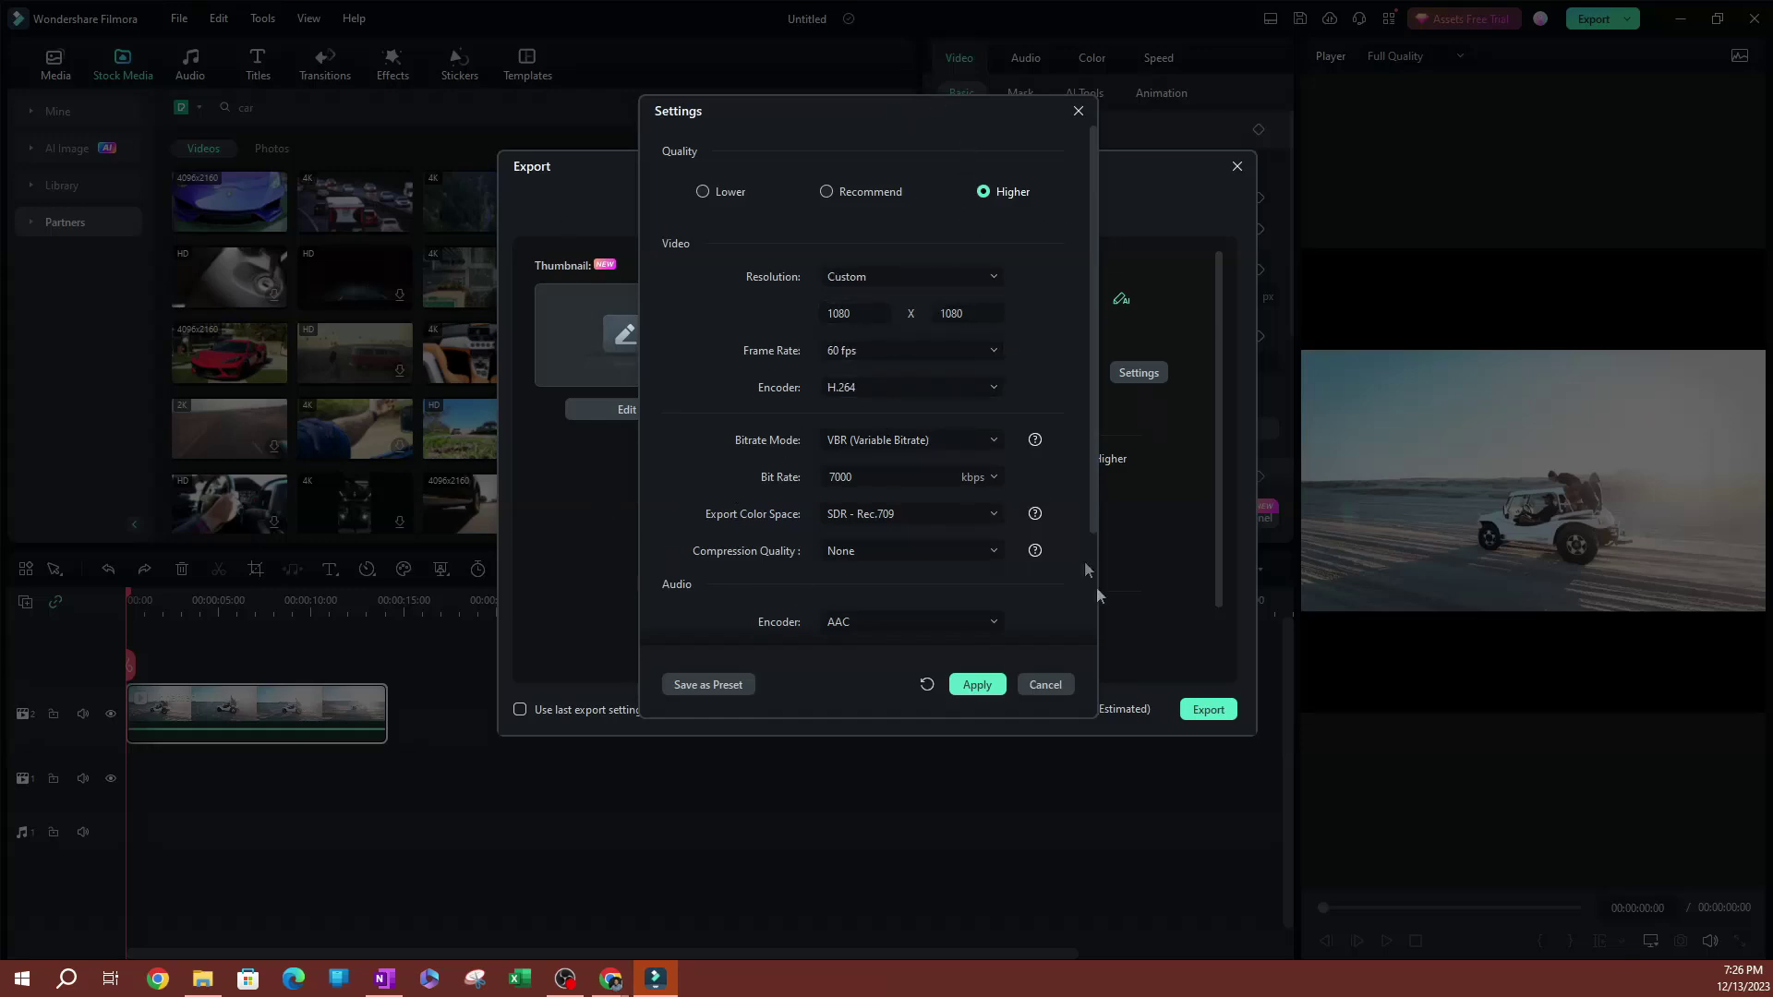
left_click(975, 692)
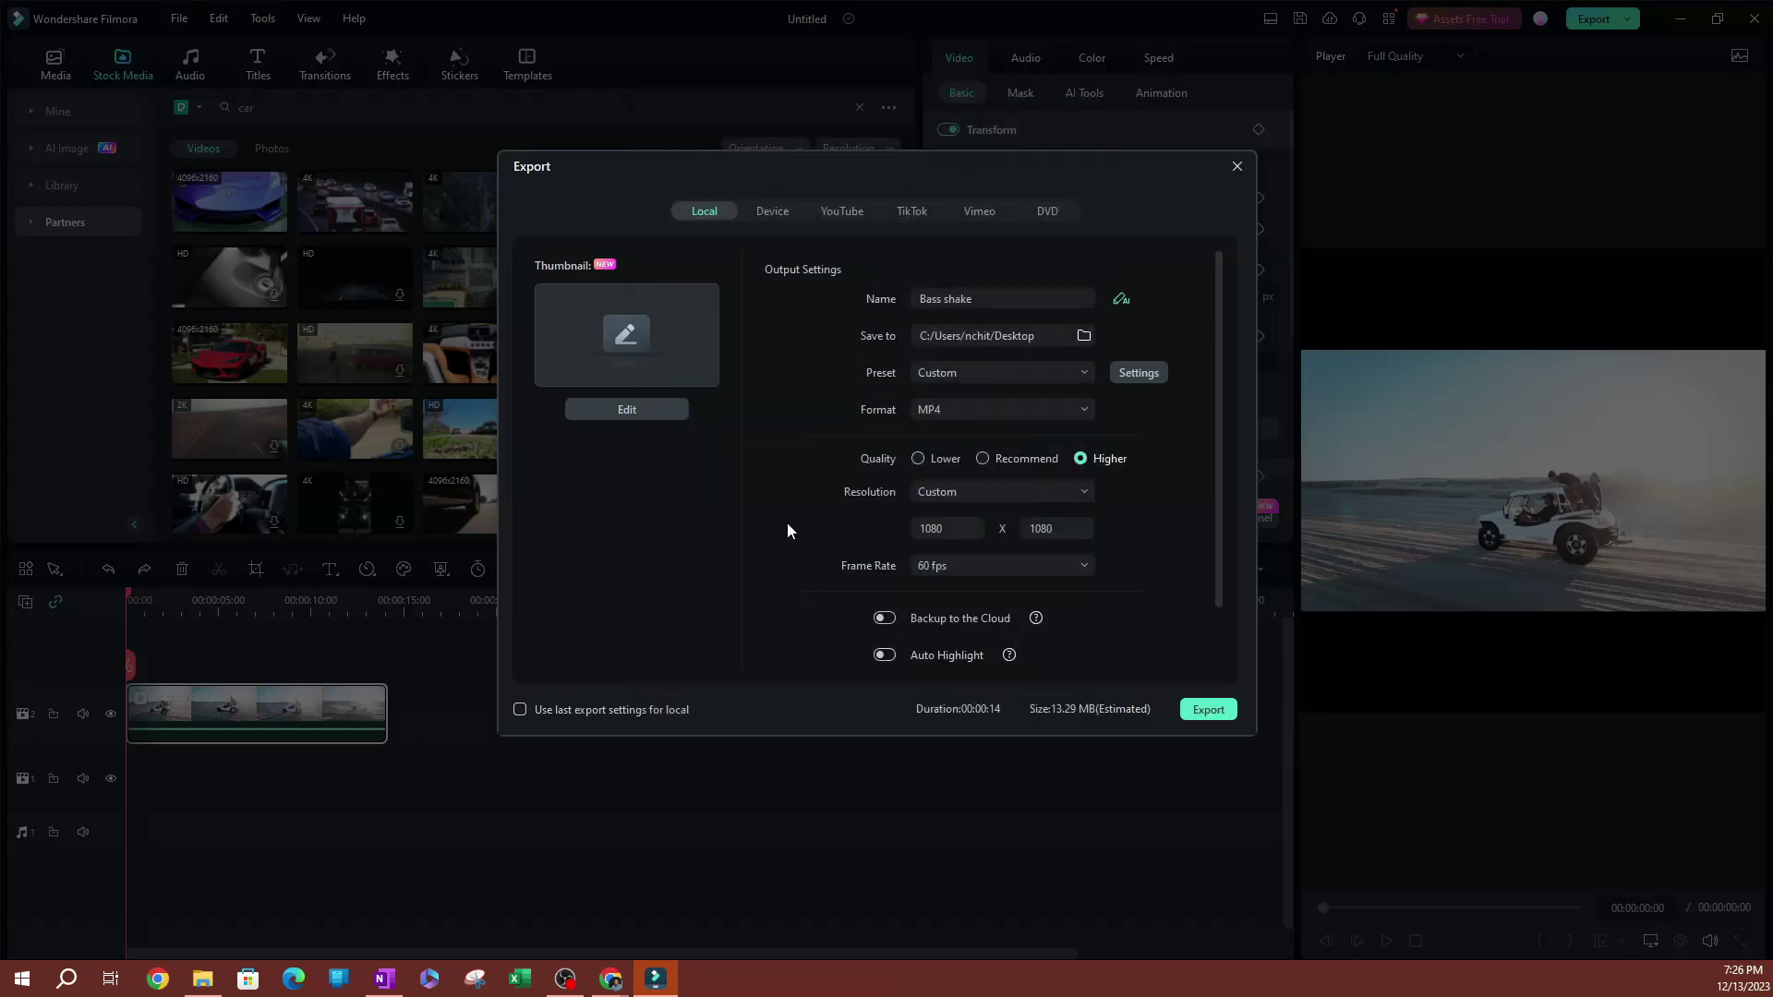
Export Bass shake-1.mp4, then play it from its folder in Media Player at full size.
scroll(813, 565, "down", 1)
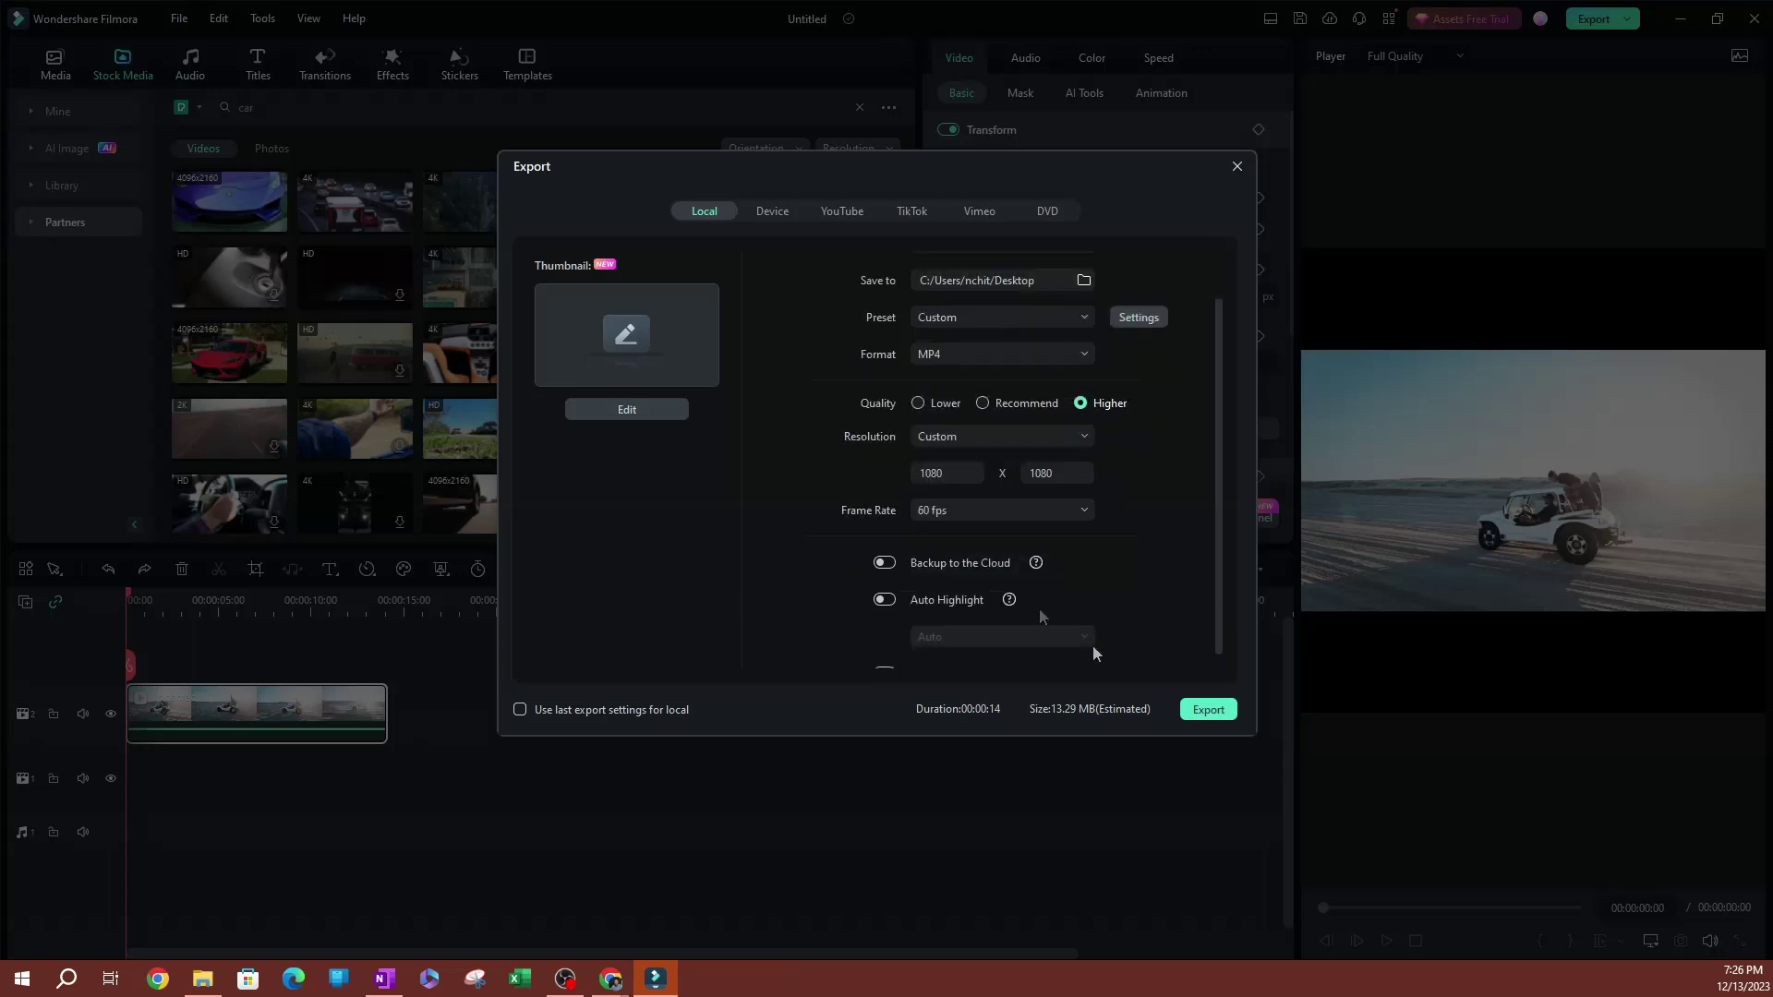
left_click(1216, 711)
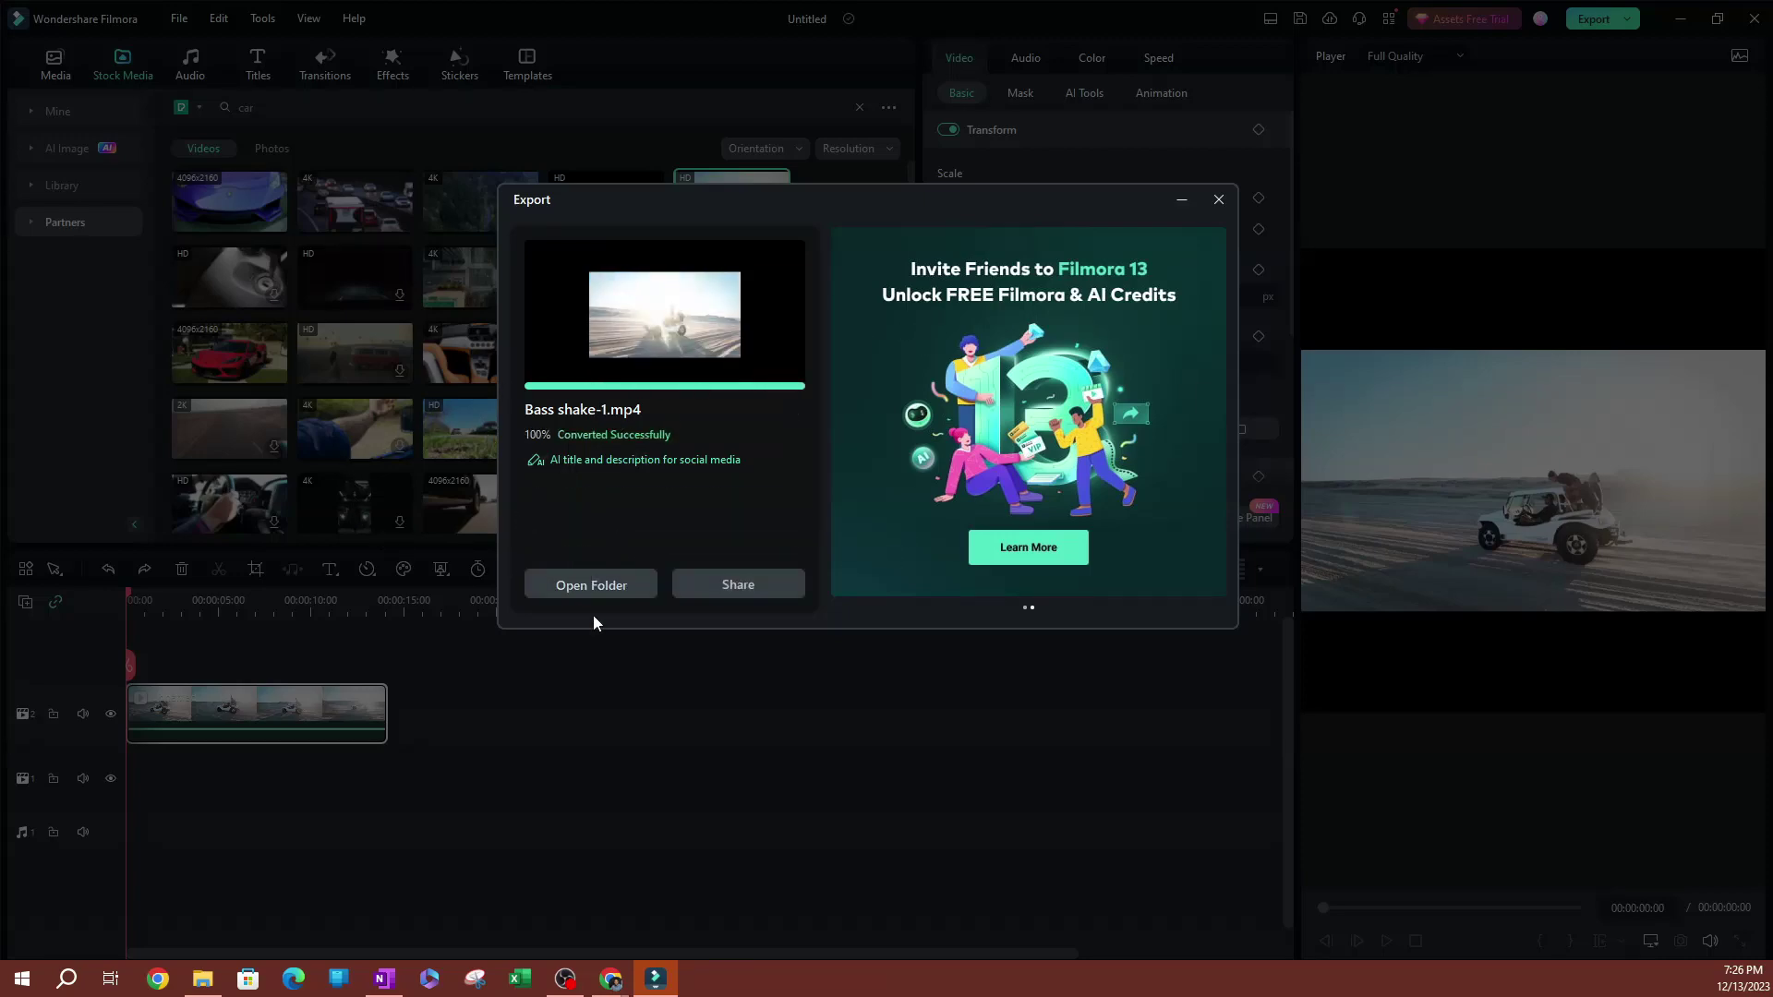
left_click(650, 591)
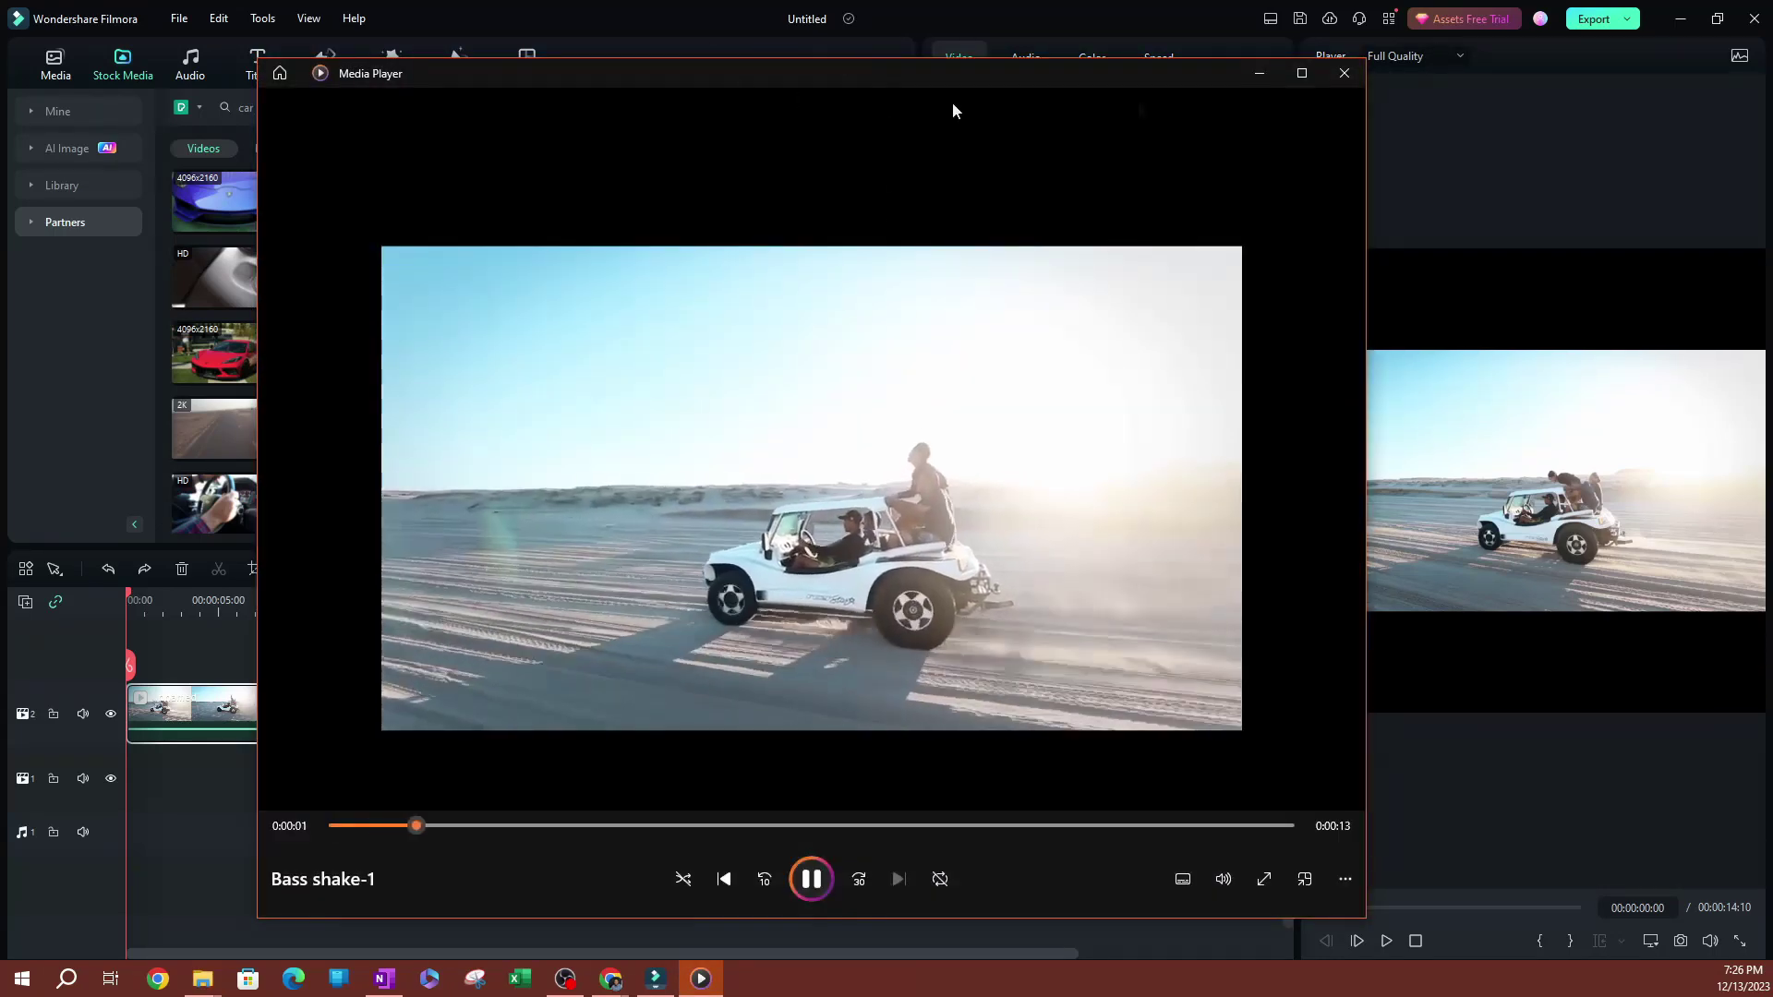
left_click(1301, 74)
left_click(1753, 13)
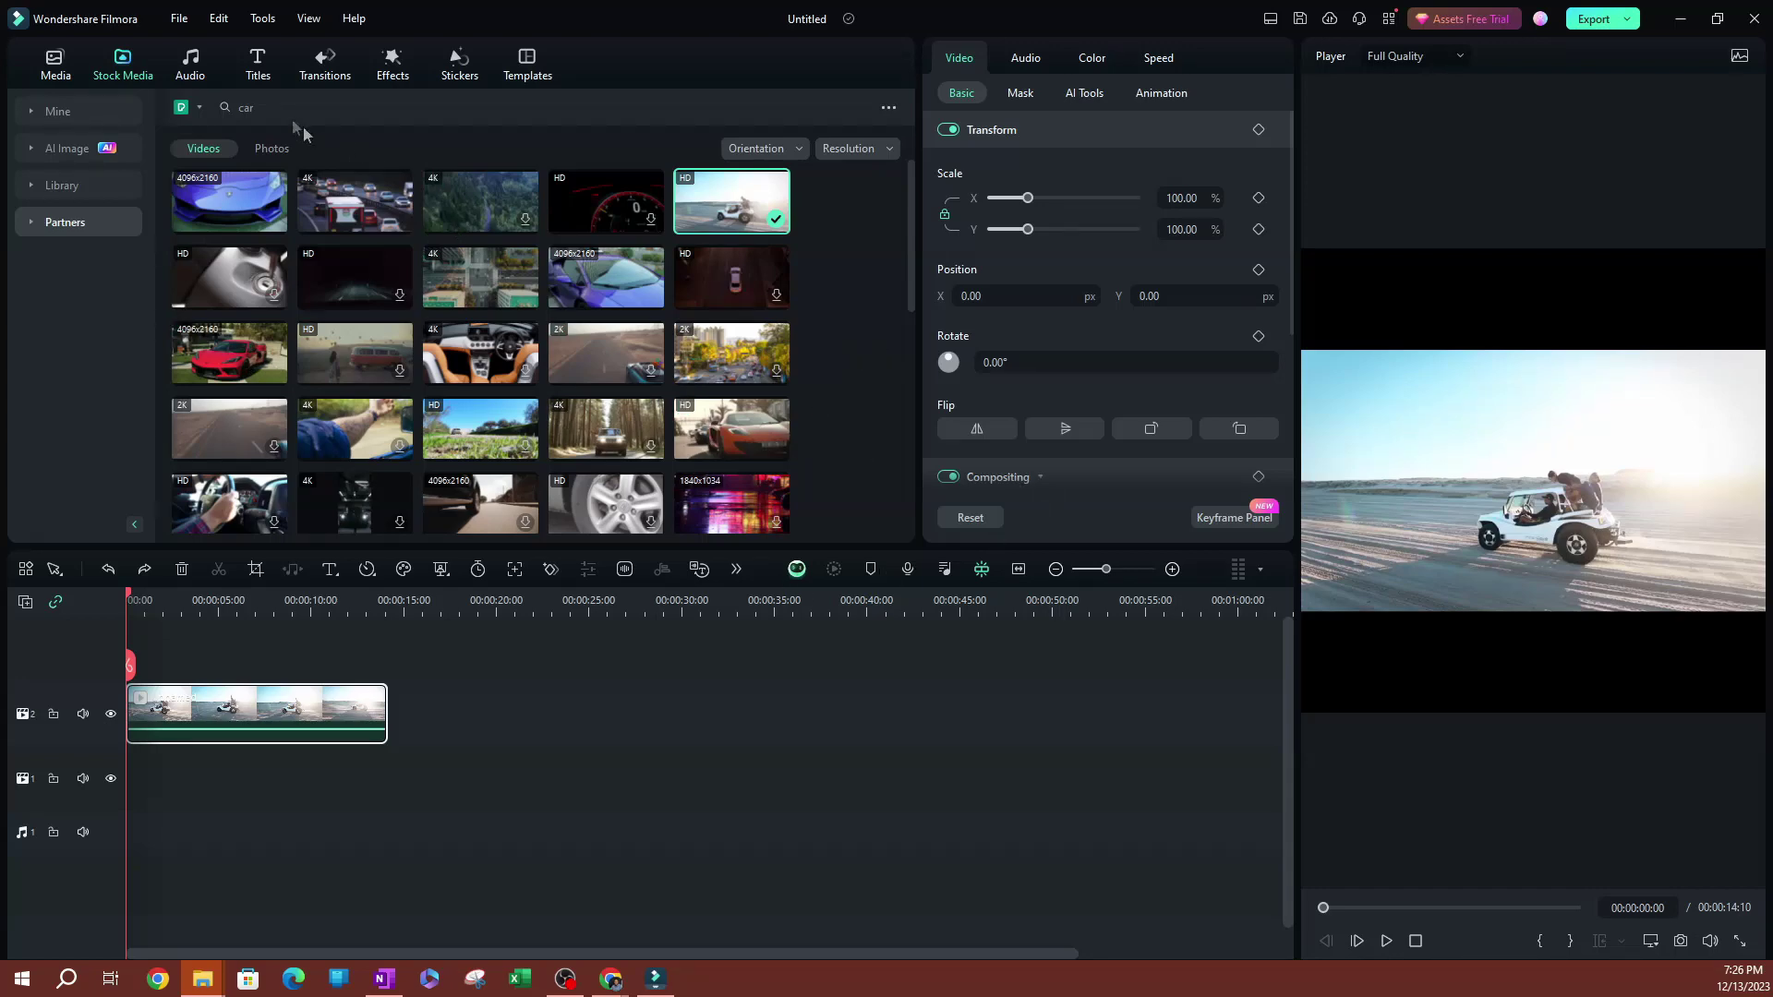
Close the square project with Don't Save and create a new 9:16 (Portrait) project.
left_click(1755, 19)
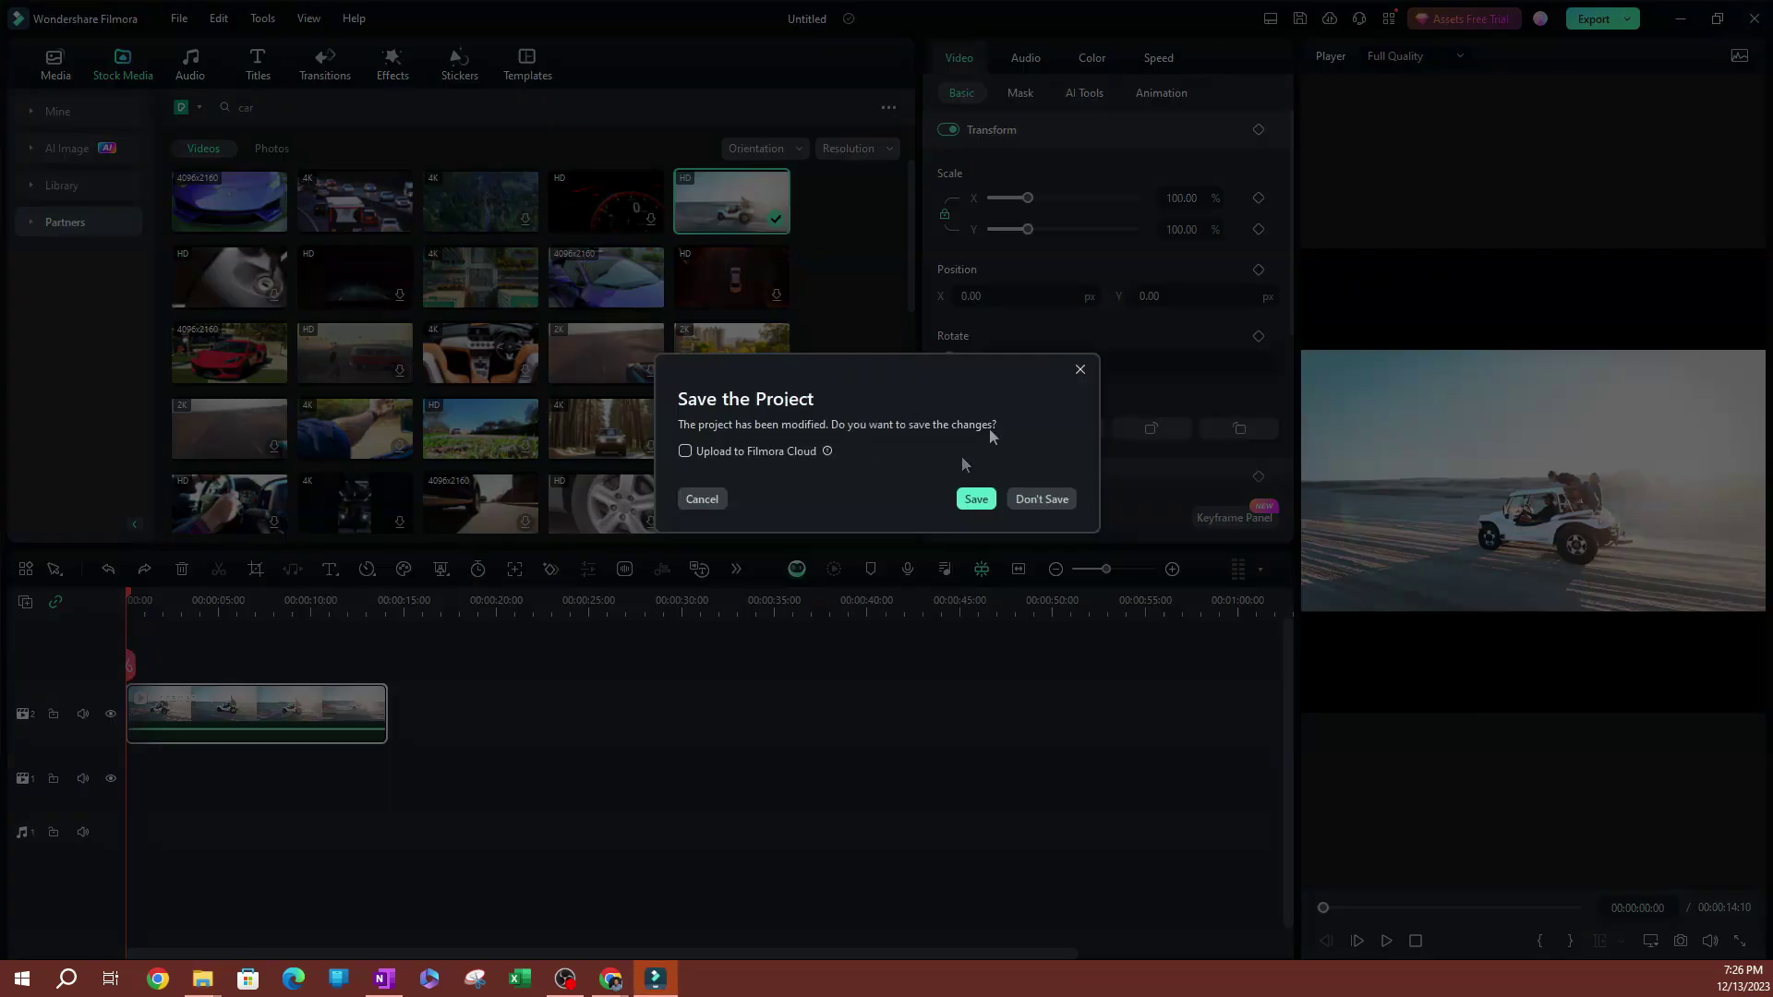
left_click(1031, 501)
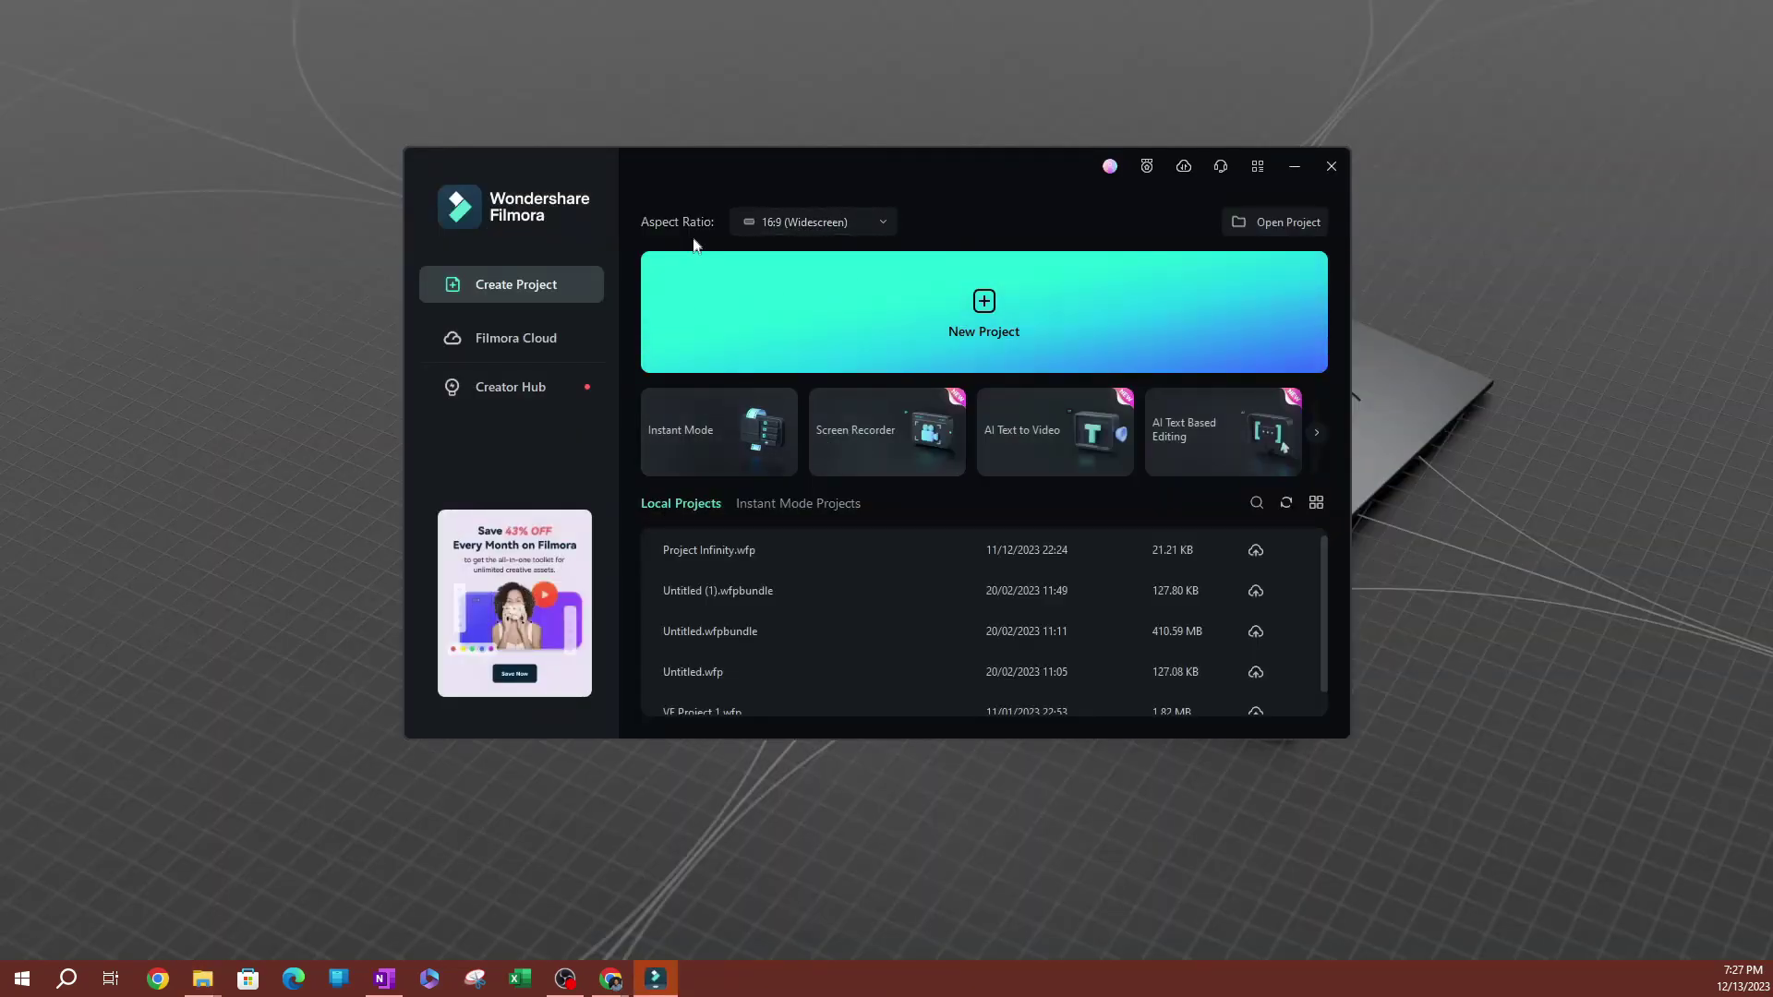
left_click(779, 231)
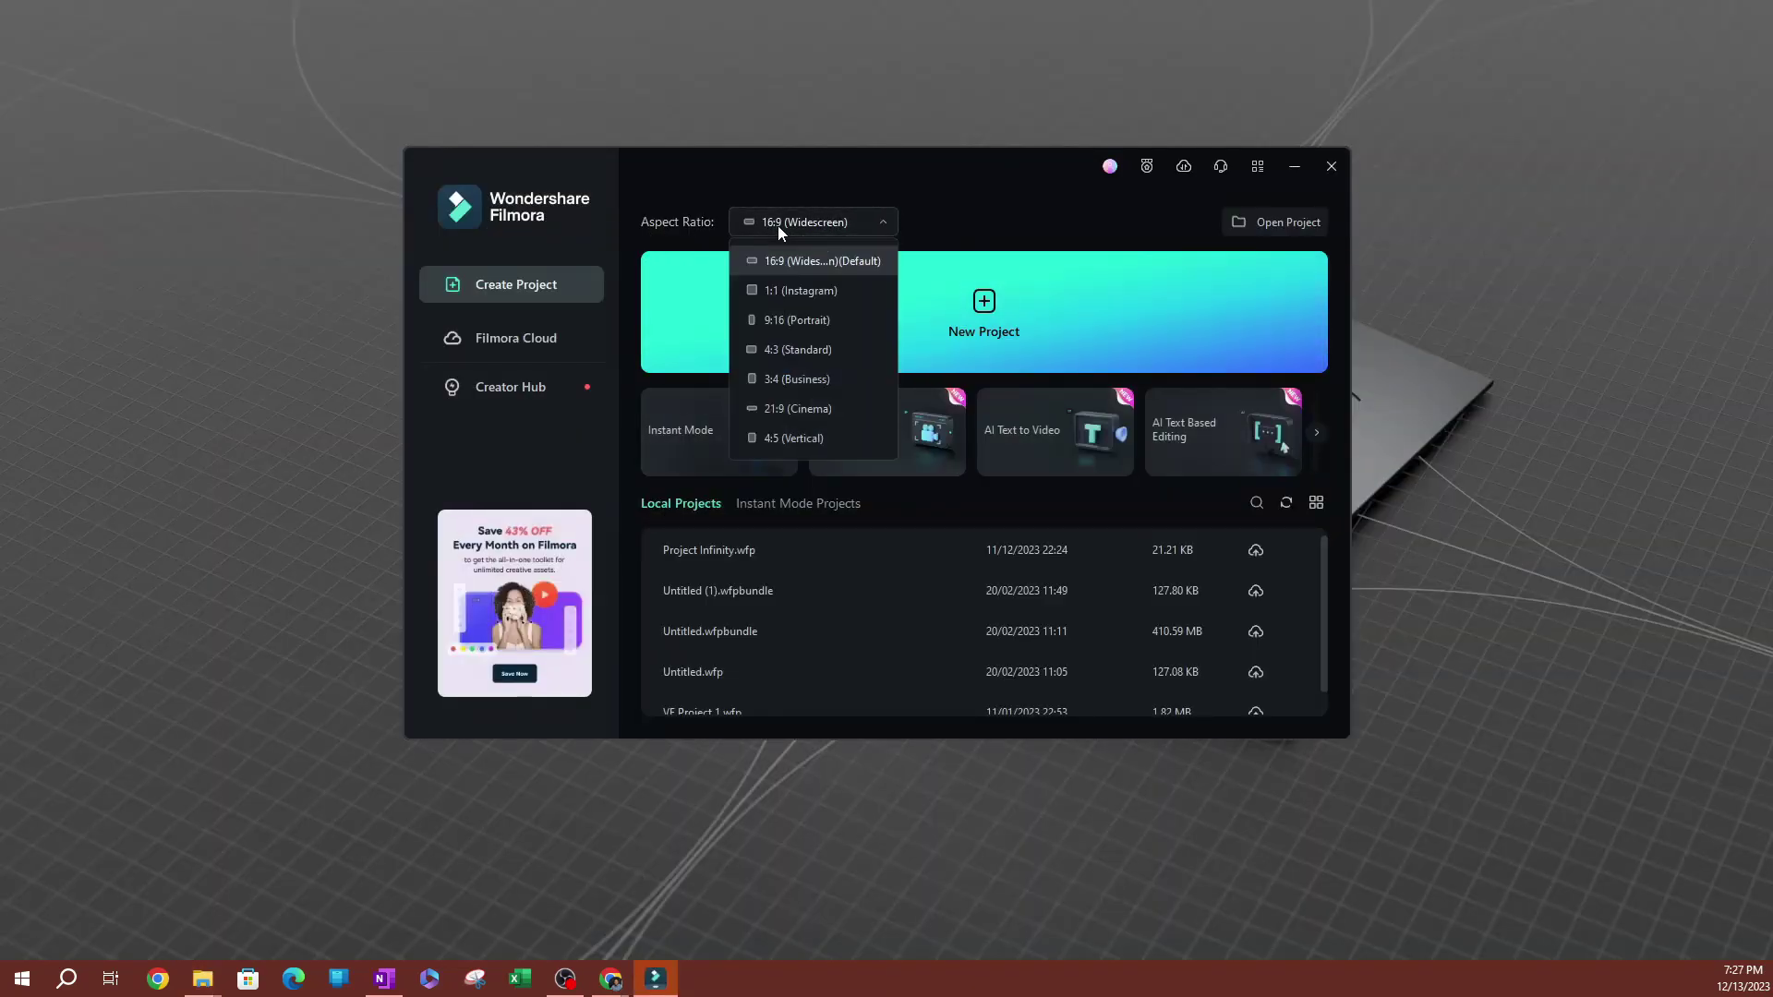
left_click(790, 323)
left_click(719, 354)
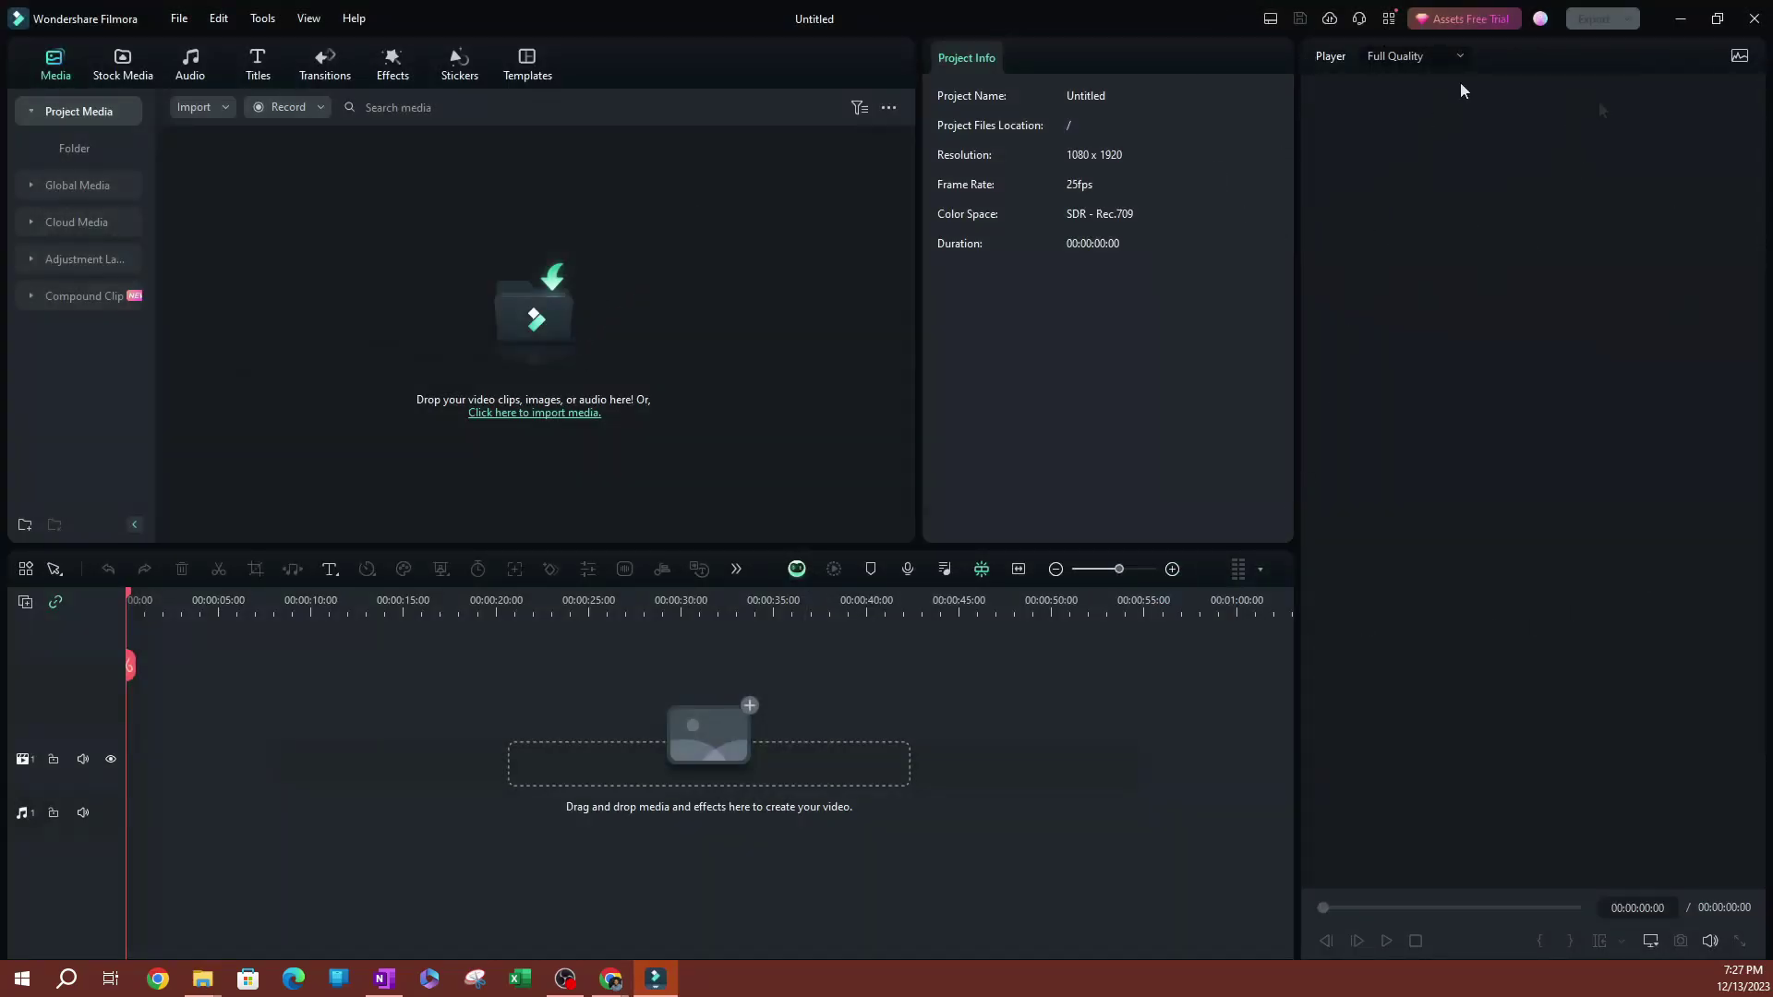
Set the 1080x1920 portrait project's frame rate to 60 fps in Project Settings.
left_click(123, 63)
left_click(55, 63)
left_click(178, 19)
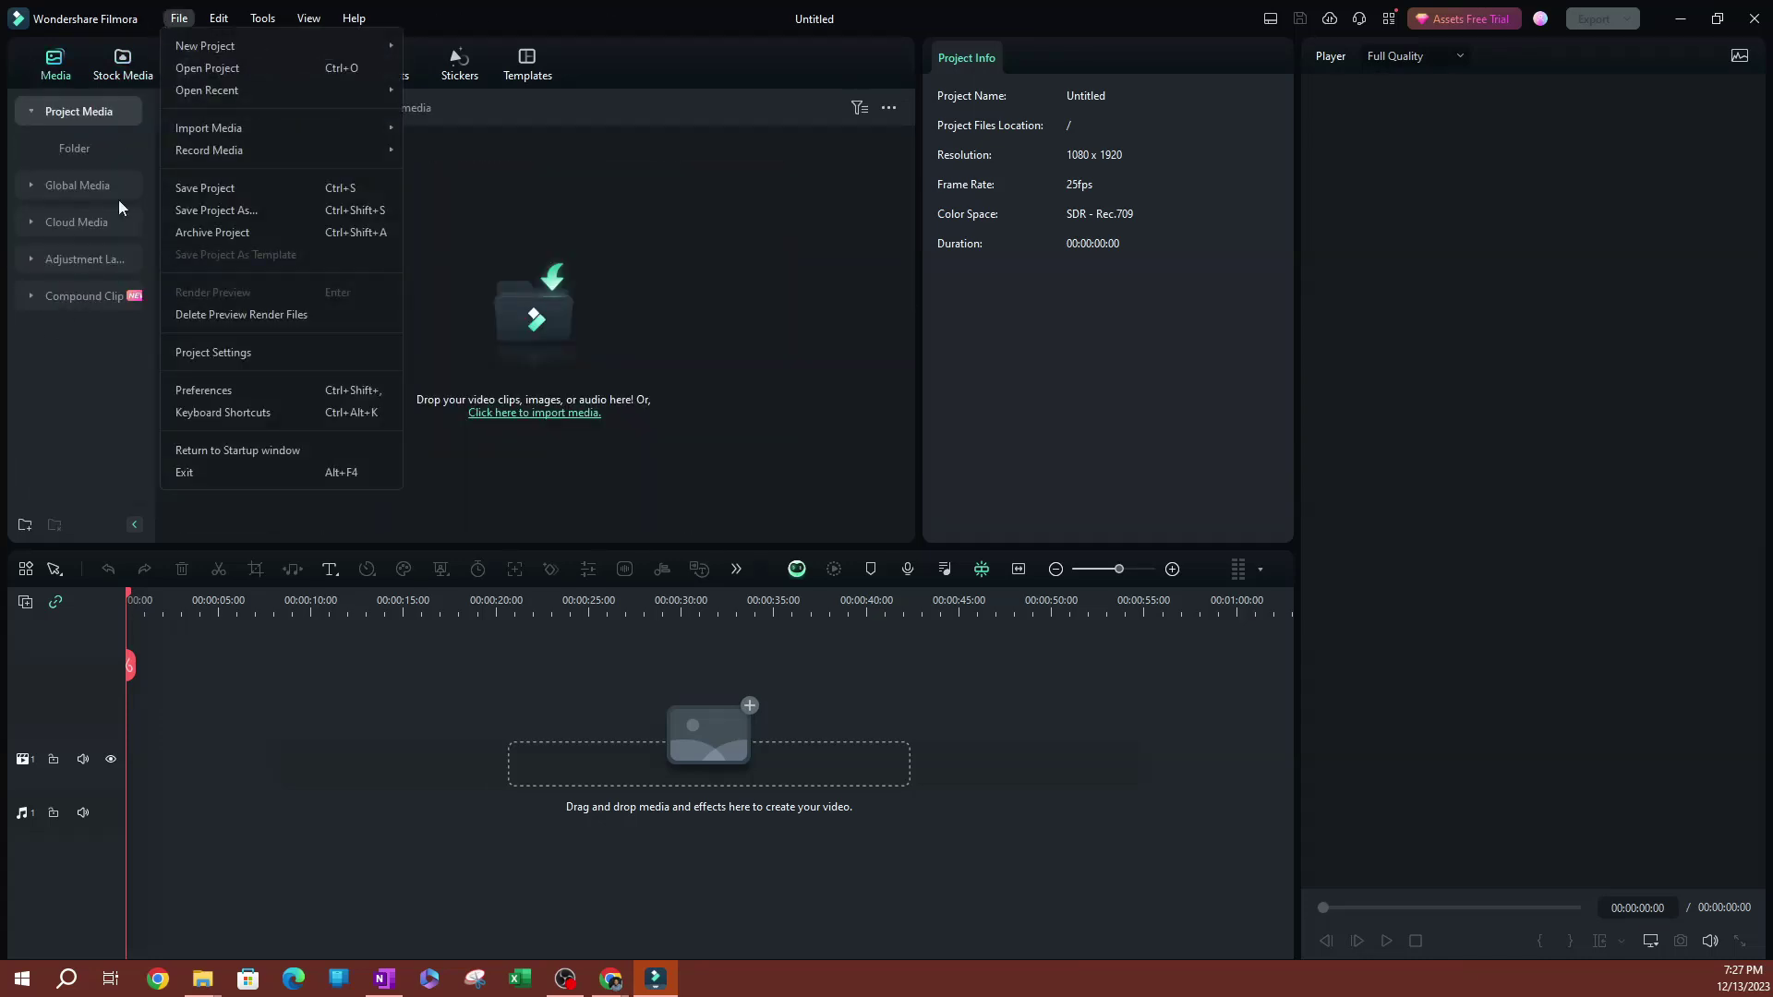
left_click(188, 351)
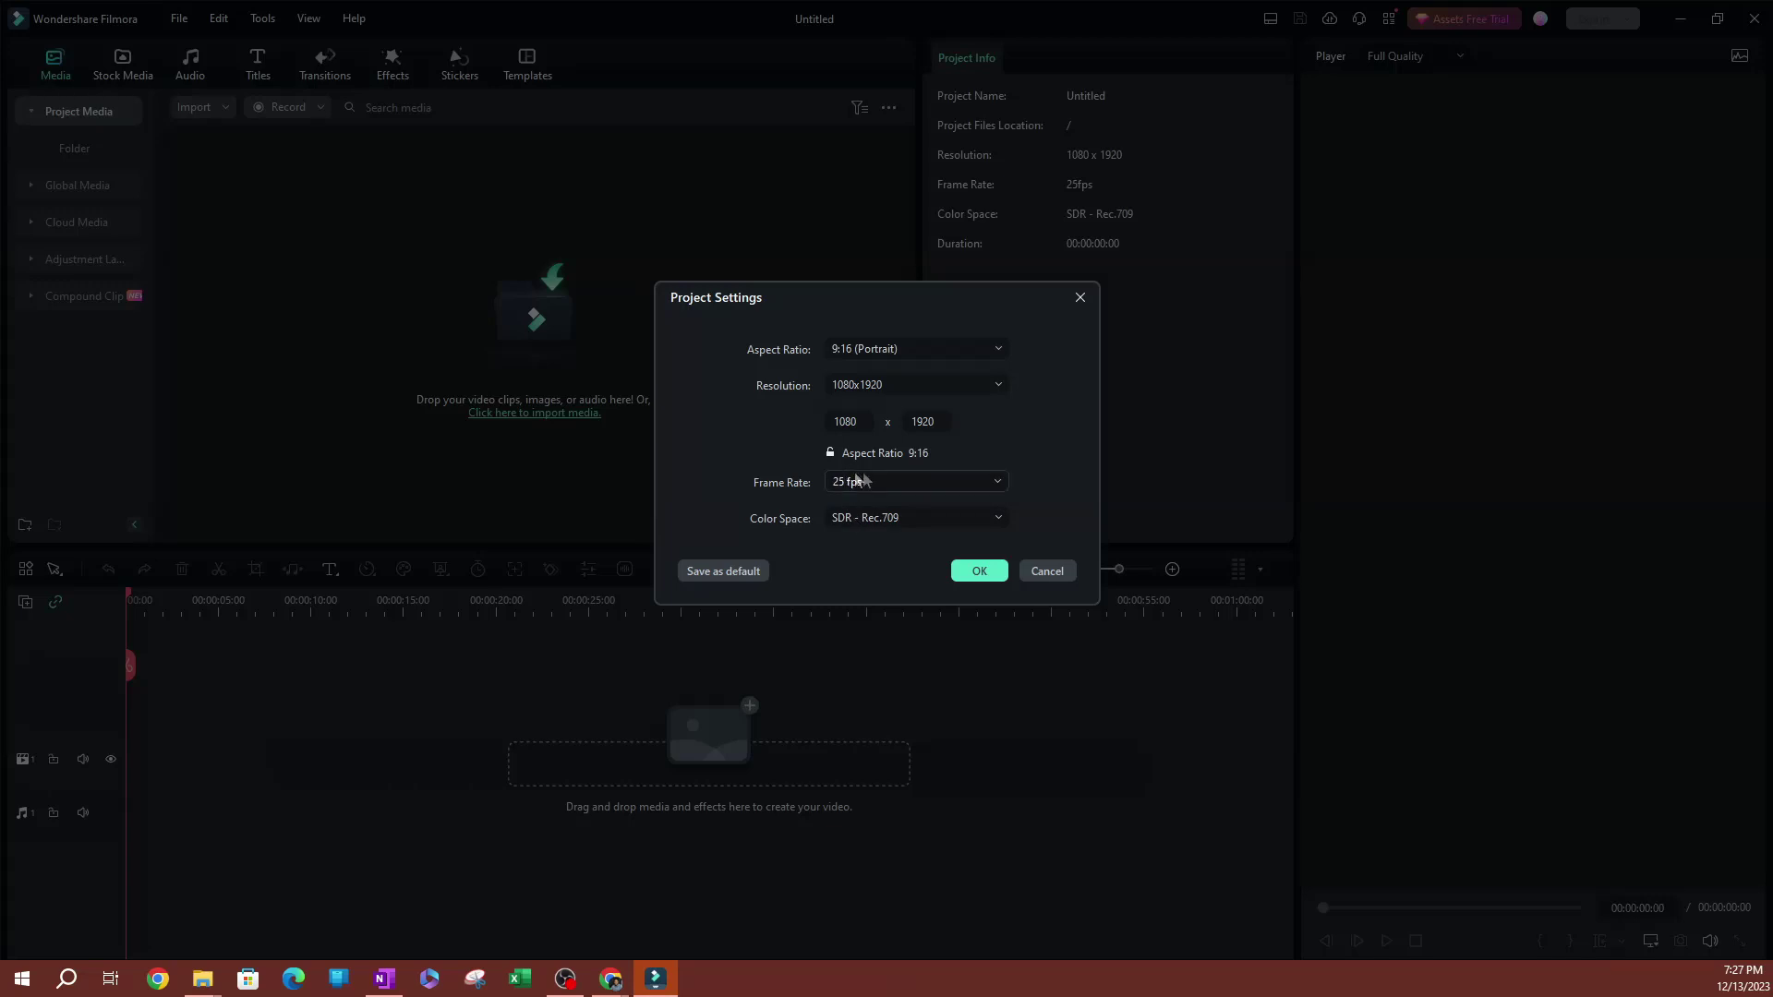
left_click(852, 481)
left_click(868, 723)
left_click(979, 571)
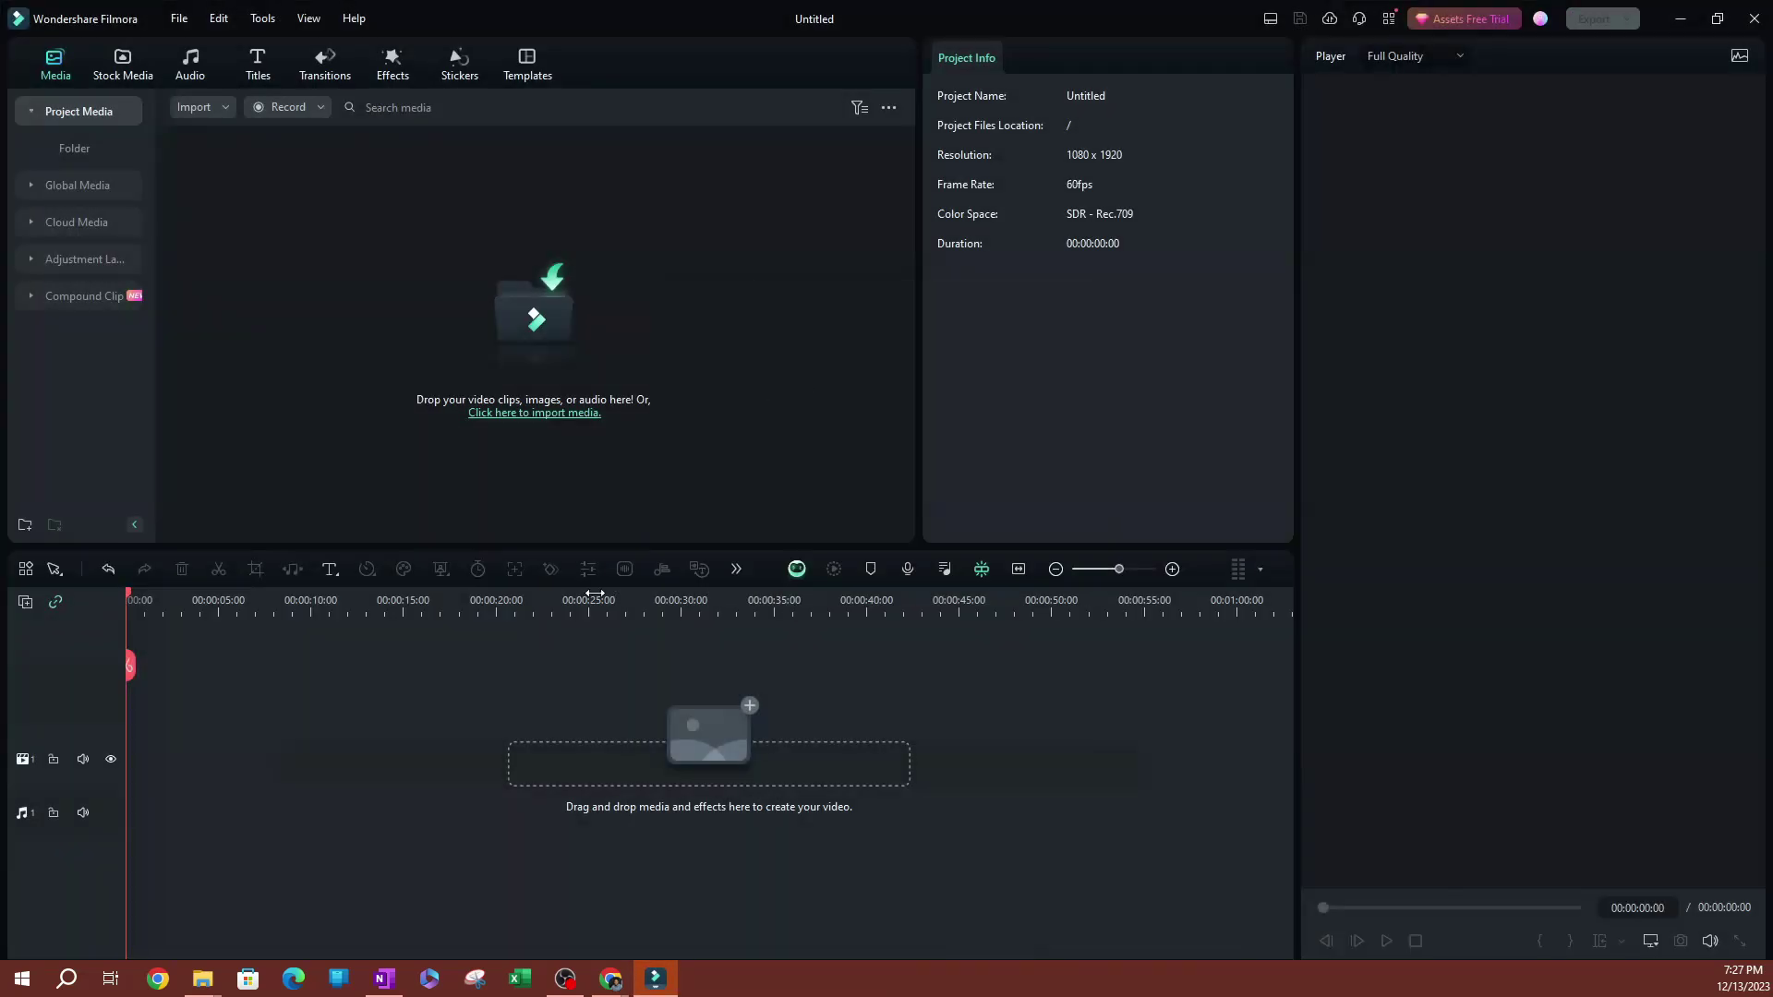
left_click(117, 79)
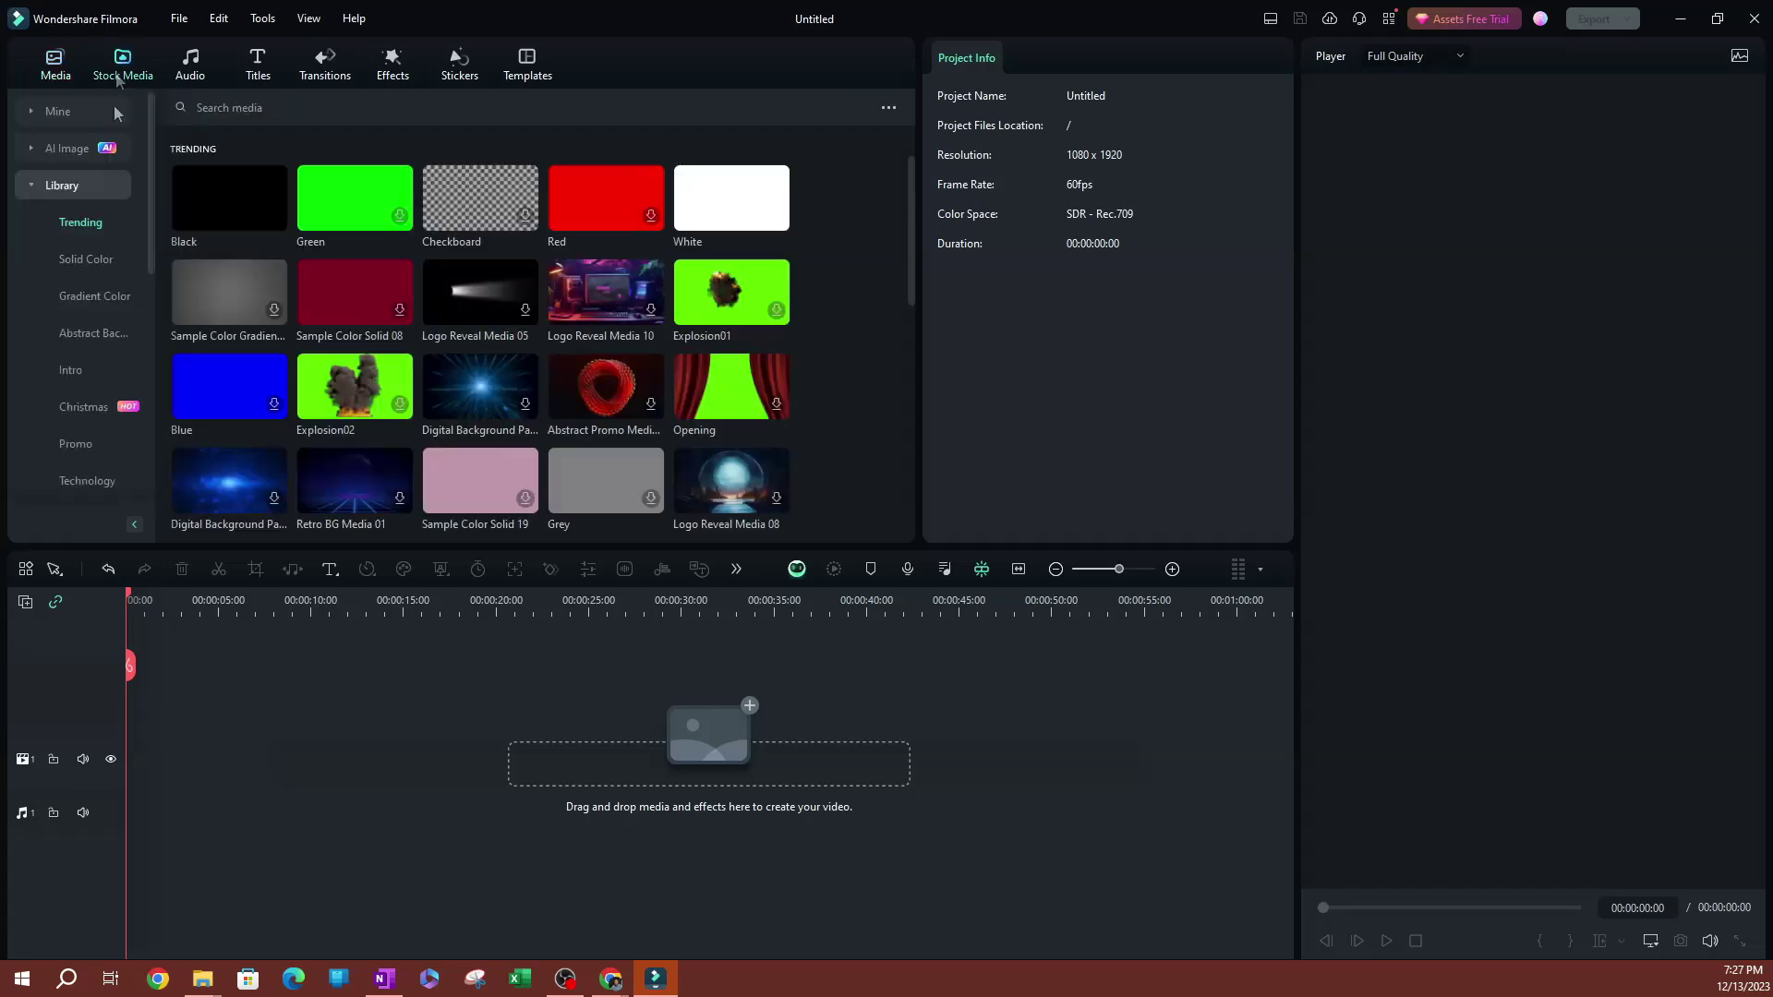
Search Pexels stock videos for 'portrait' and drag the woman-in-red clip onto the video track.
left_click(34, 187)
left_click(28, 228)
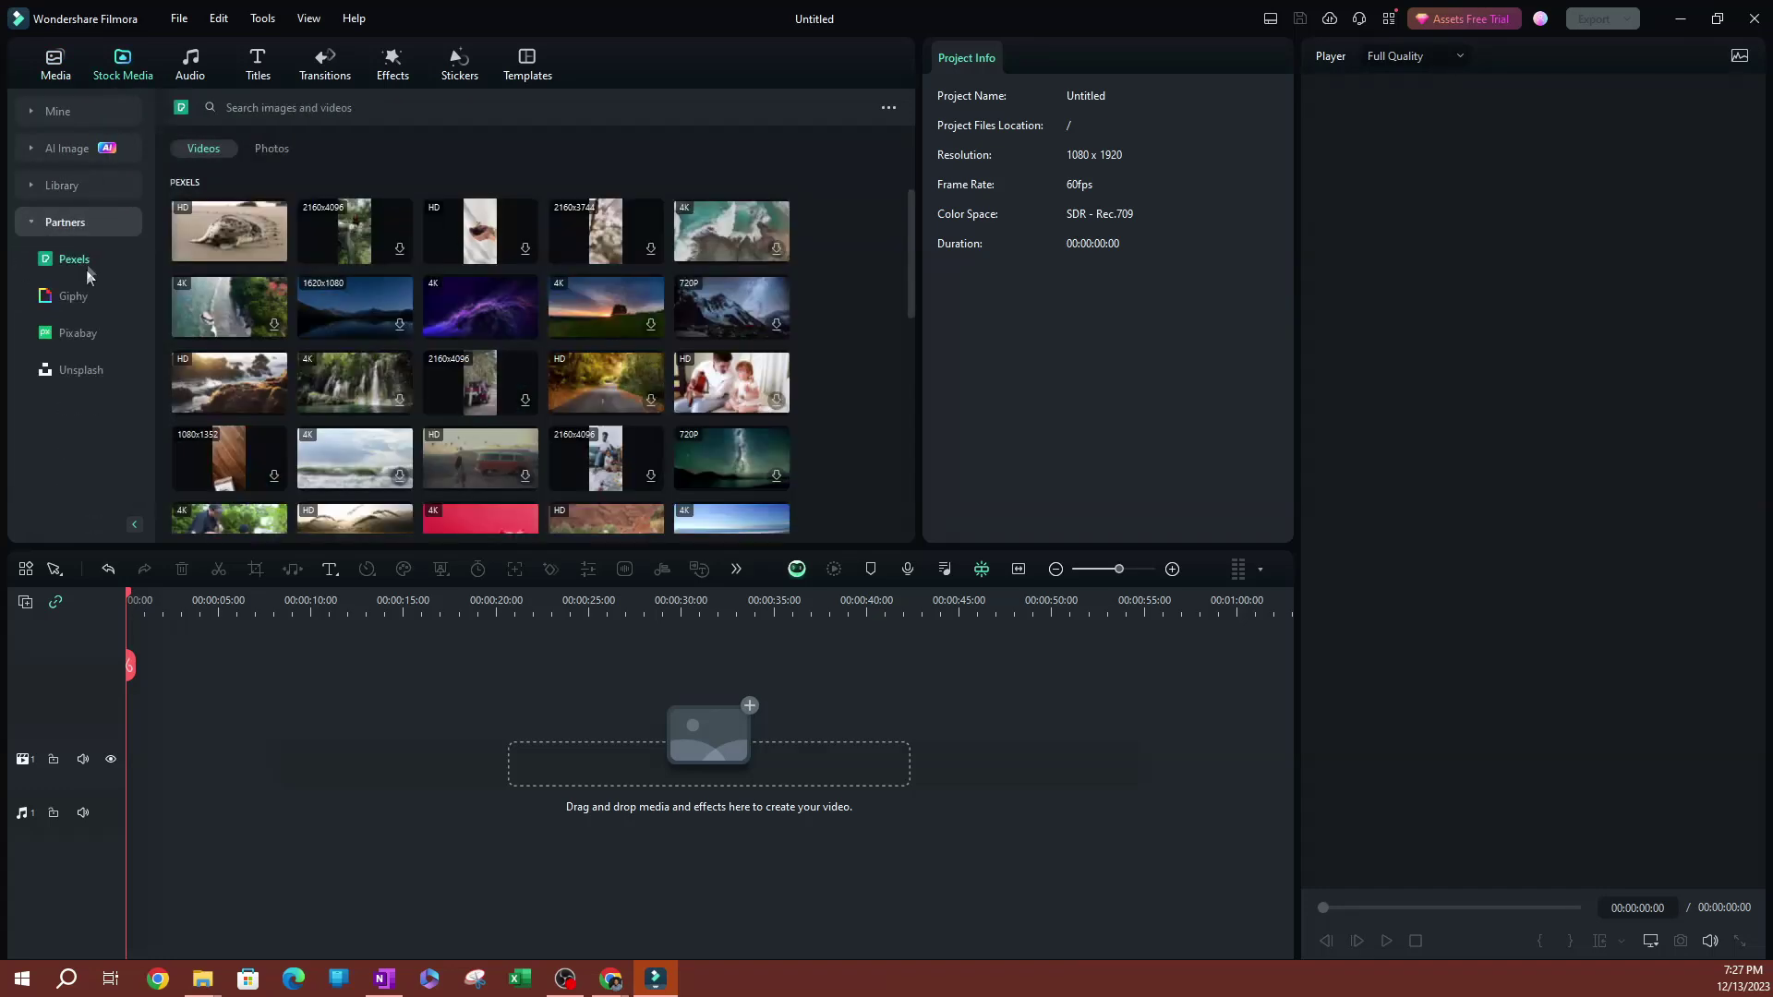
left_click(346, 108)
type("port")
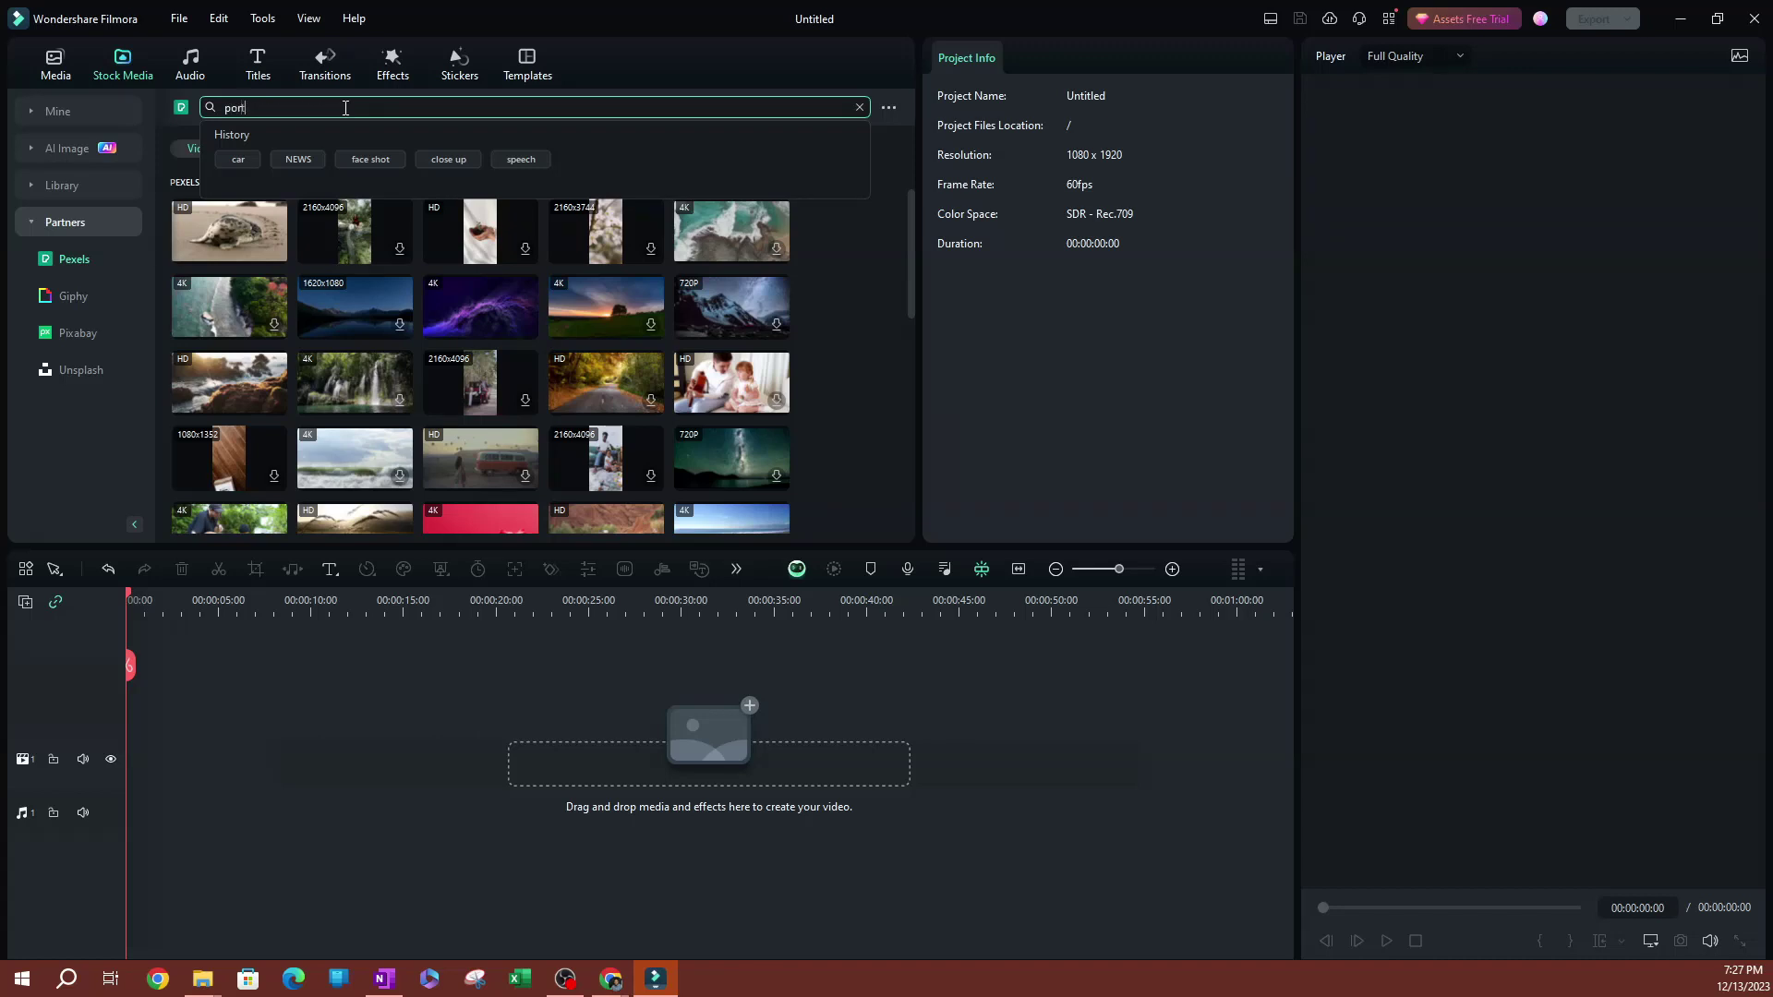
key("Return")
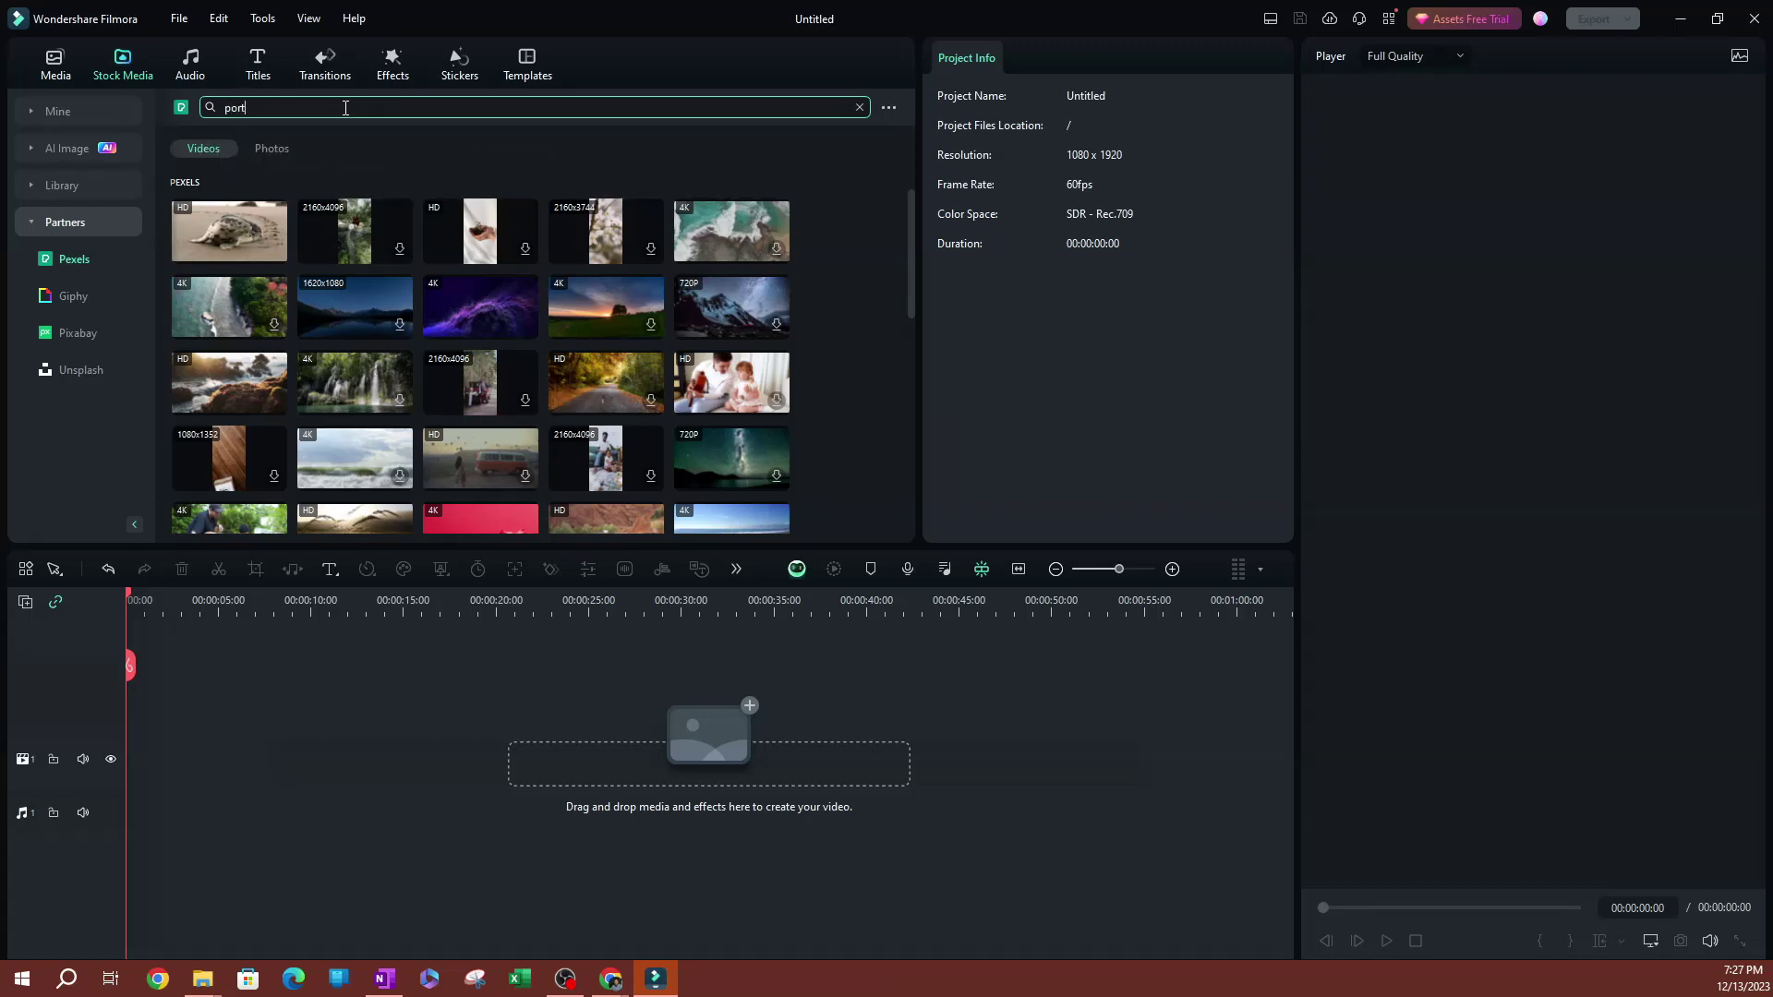
type("ortrait")
key("Return")
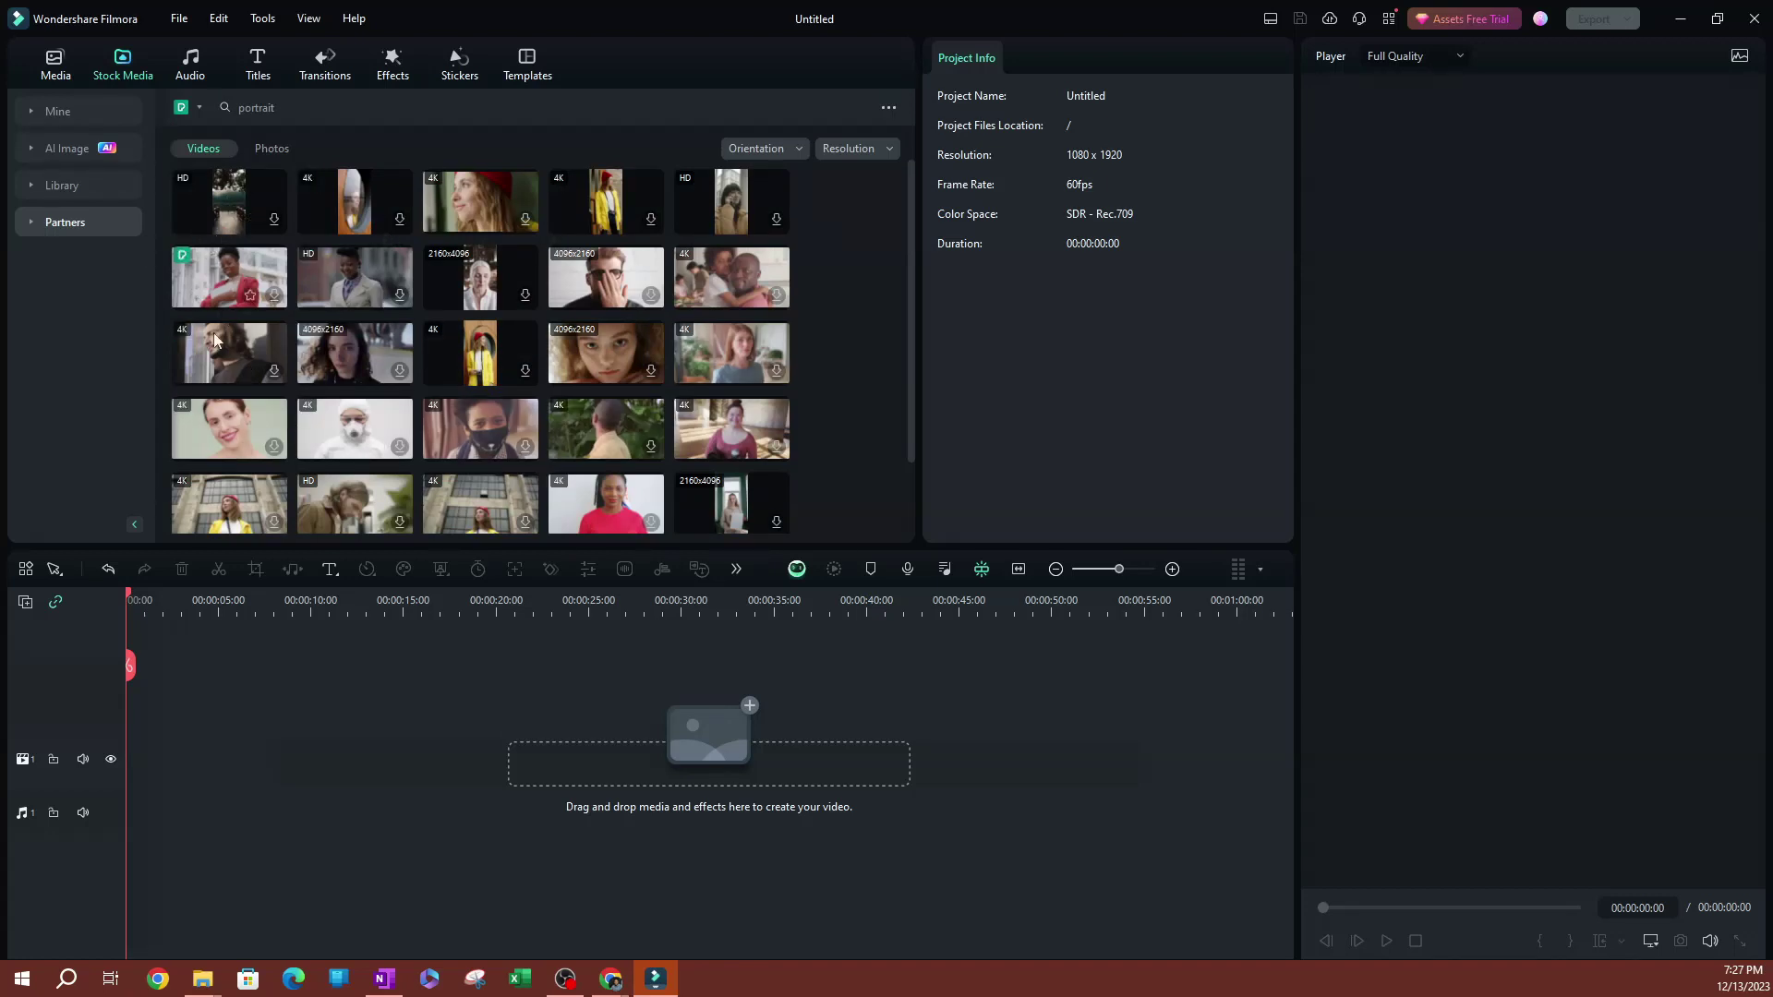
left_click_drag(226, 284, 111, 711)
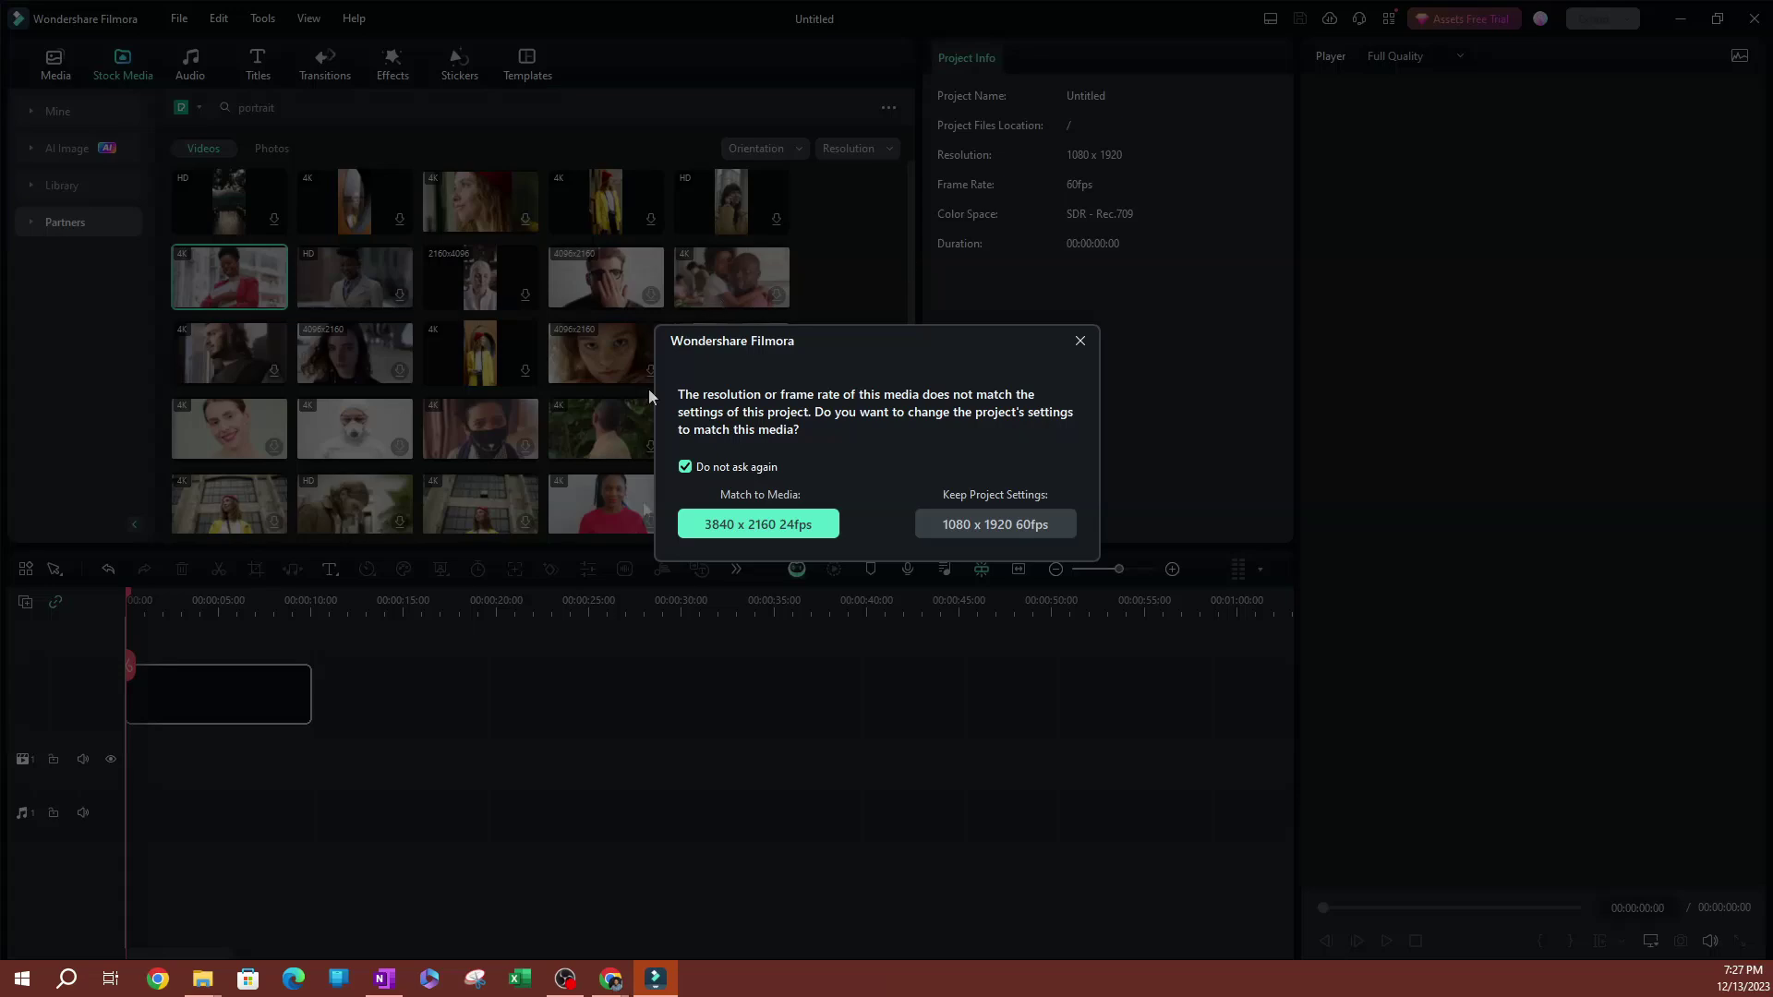
Keep 1080x1920 60 fps, add the pier-walking clip on a second track, and move the playhead to about 6 s.
left_click(1012, 524)
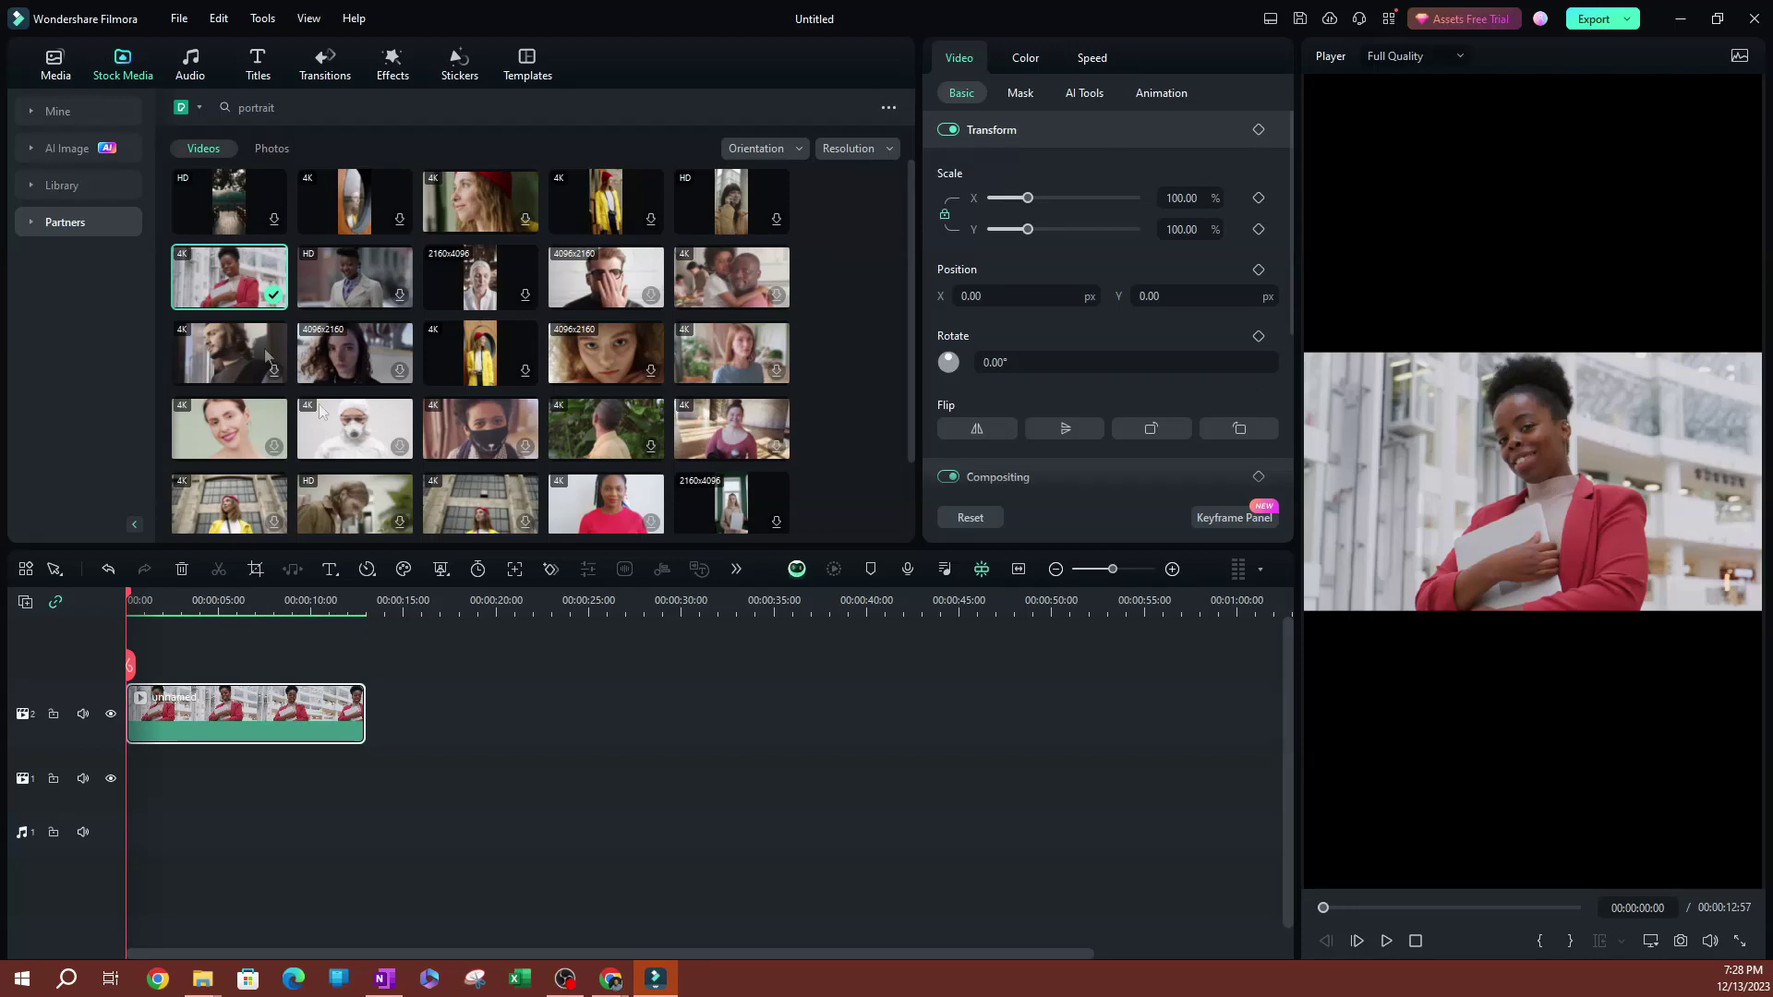
left_click_drag(227, 208, 126, 667)
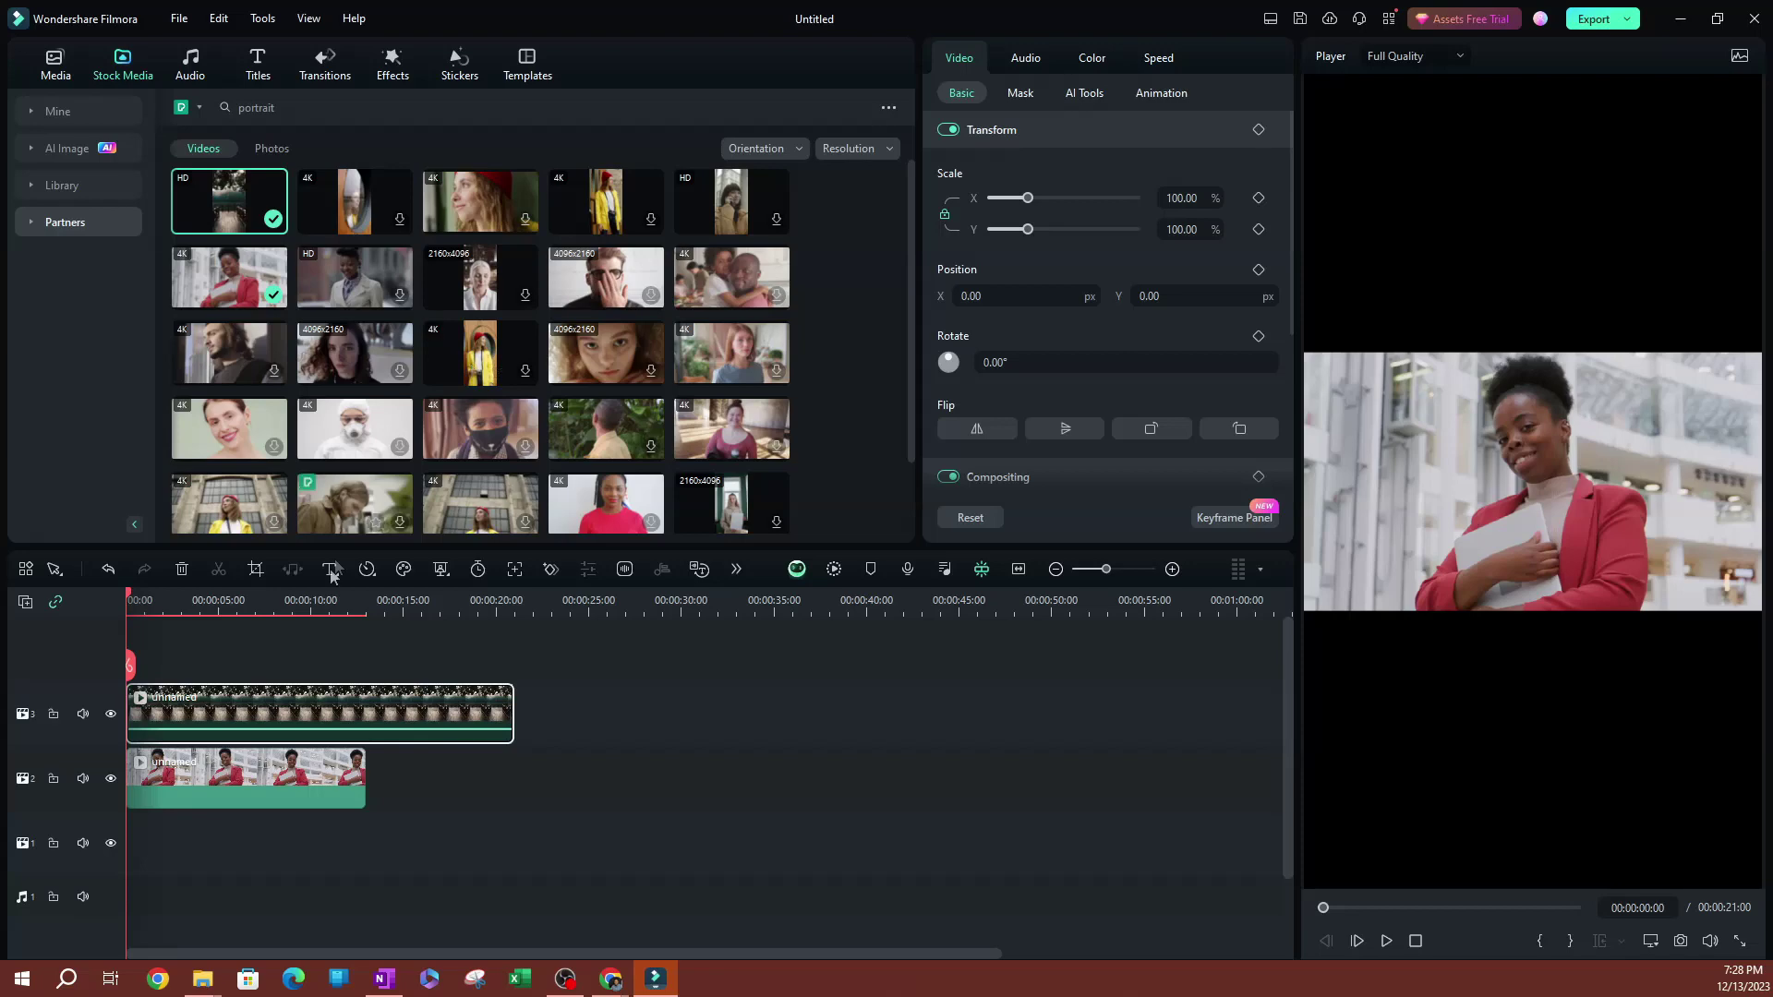
left_click(240, 605)
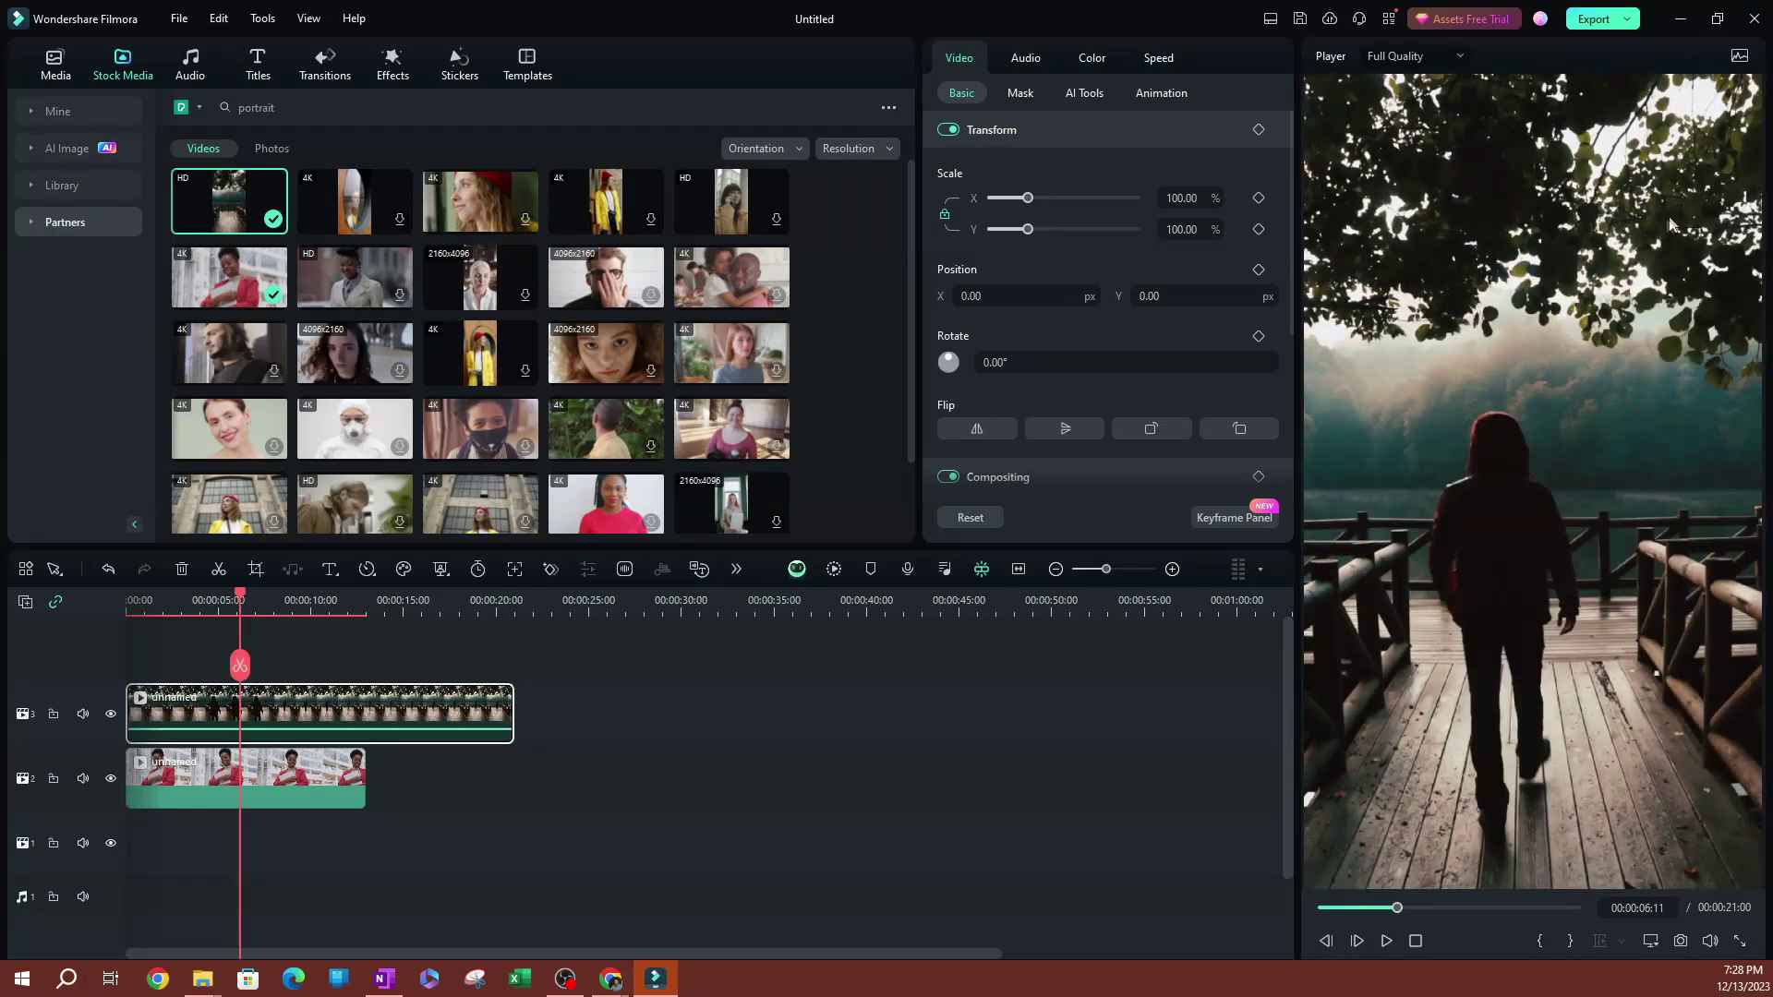